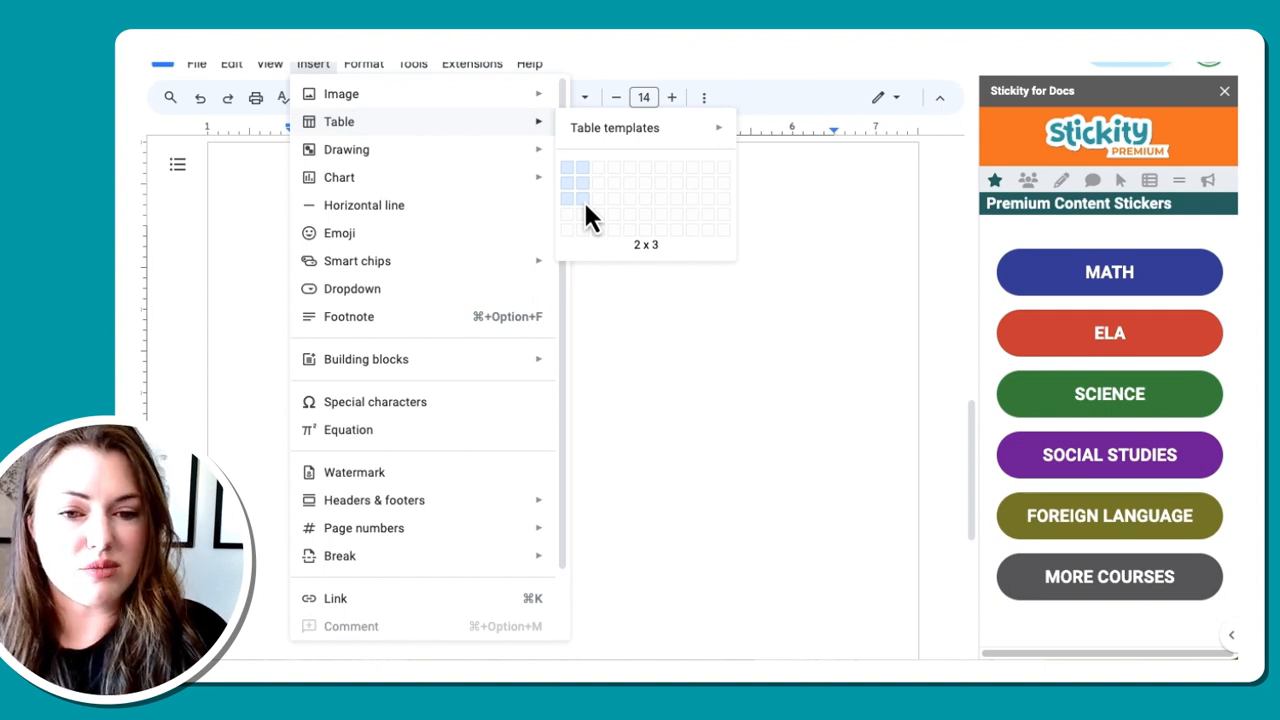
Step: Insert a table with two columns and three rows and narrow its first column to about 1 inch
{"action": "left_click", "coordinate": [585, 206]}
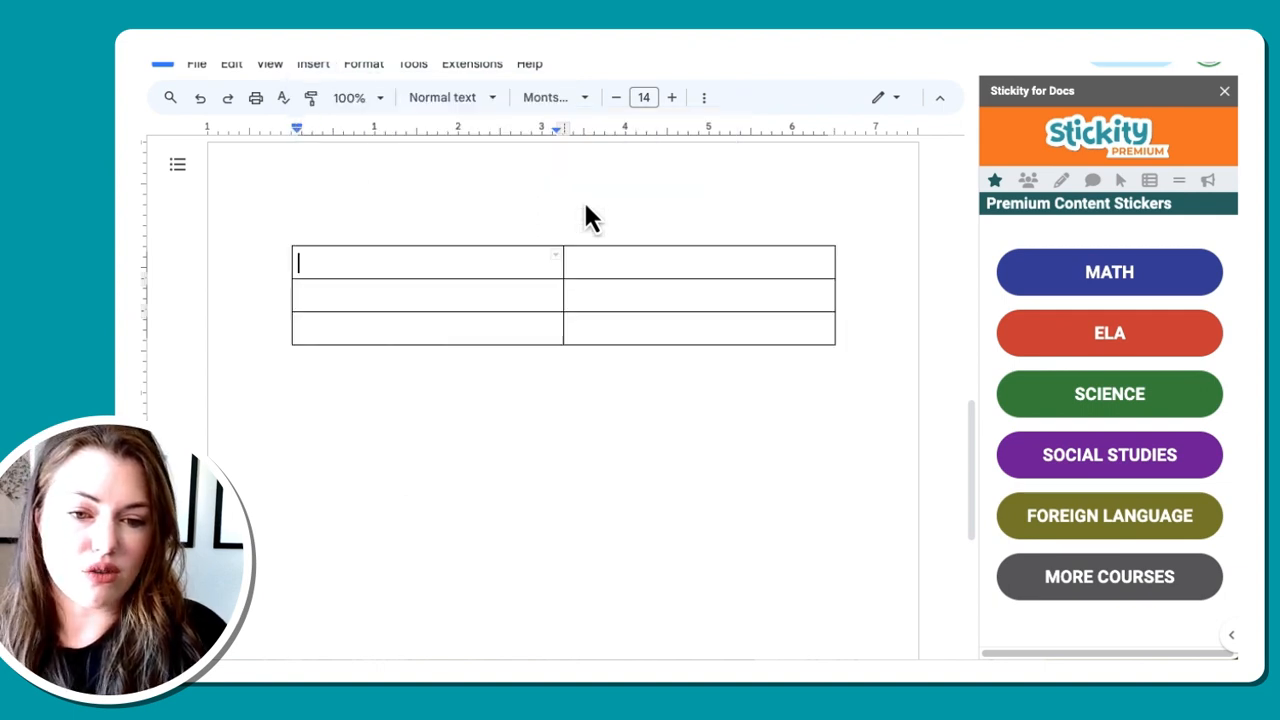
{"action": "left_click_drag", "start_coordinate": [450, 270], "coordinate": [603, 271]}
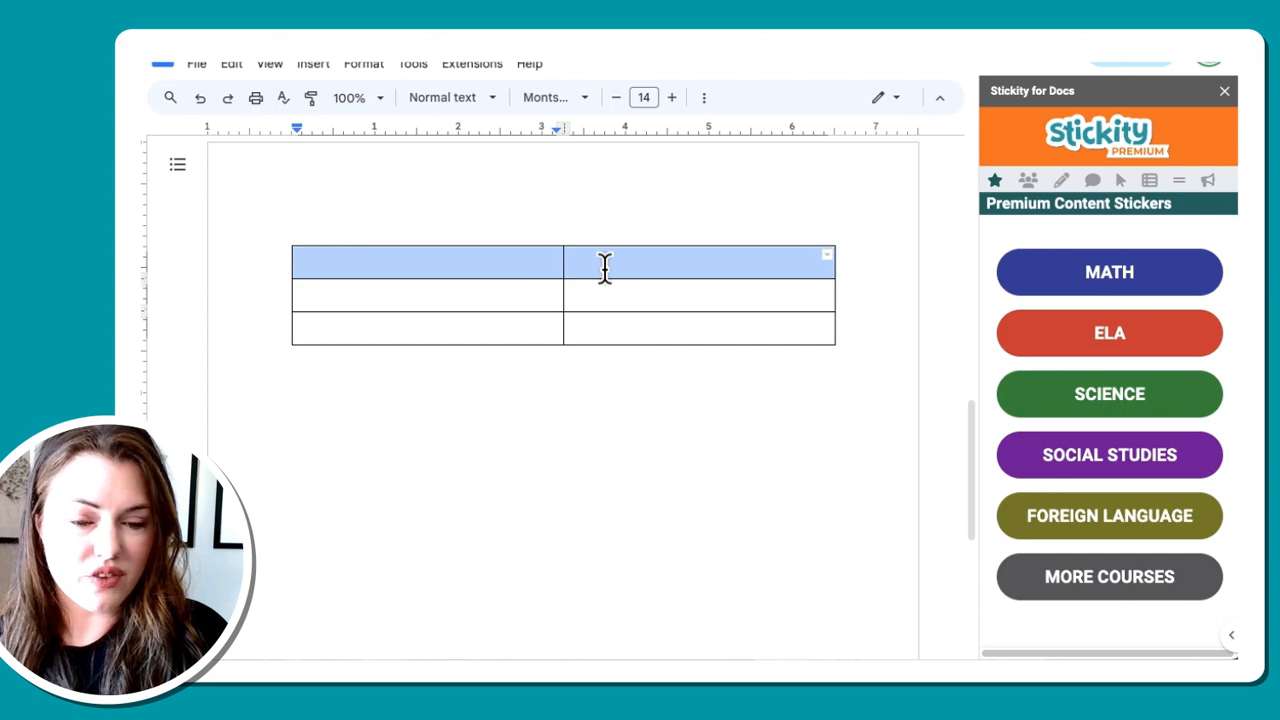
{"action": "left_click", "coordinate": [603, 271]}
{"action": "left_click_drag", "start_coordinate": [563, 307], "coordinate": [382, 323]}
Step: Merge the three cells of the narrow first column into a single cell
{"action": "left_click", "coordinate": [338, 268]}
{"action": "left_click_drag", "start_coordinate": [338, 268], "coordinate": [337, 317]}
{"action": "right_click", "coordinate": [337, 320]}
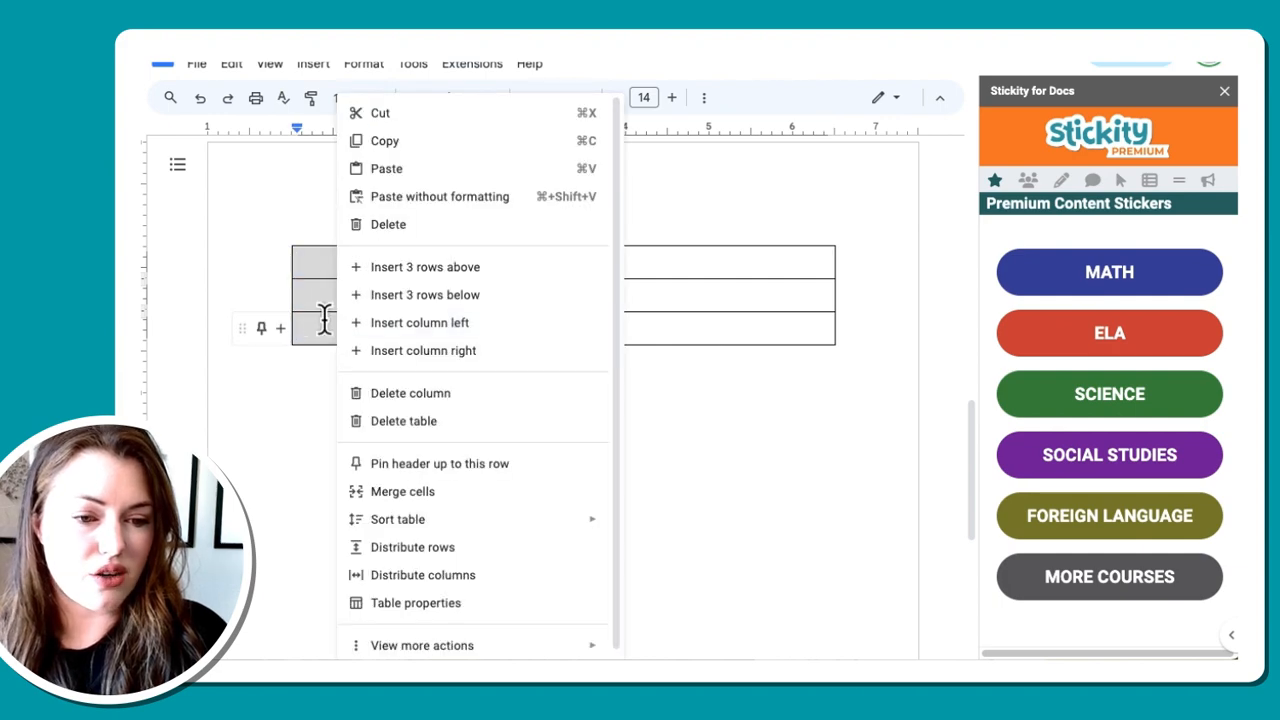
{"action": "left_click", "coordinate": [440, 492]}
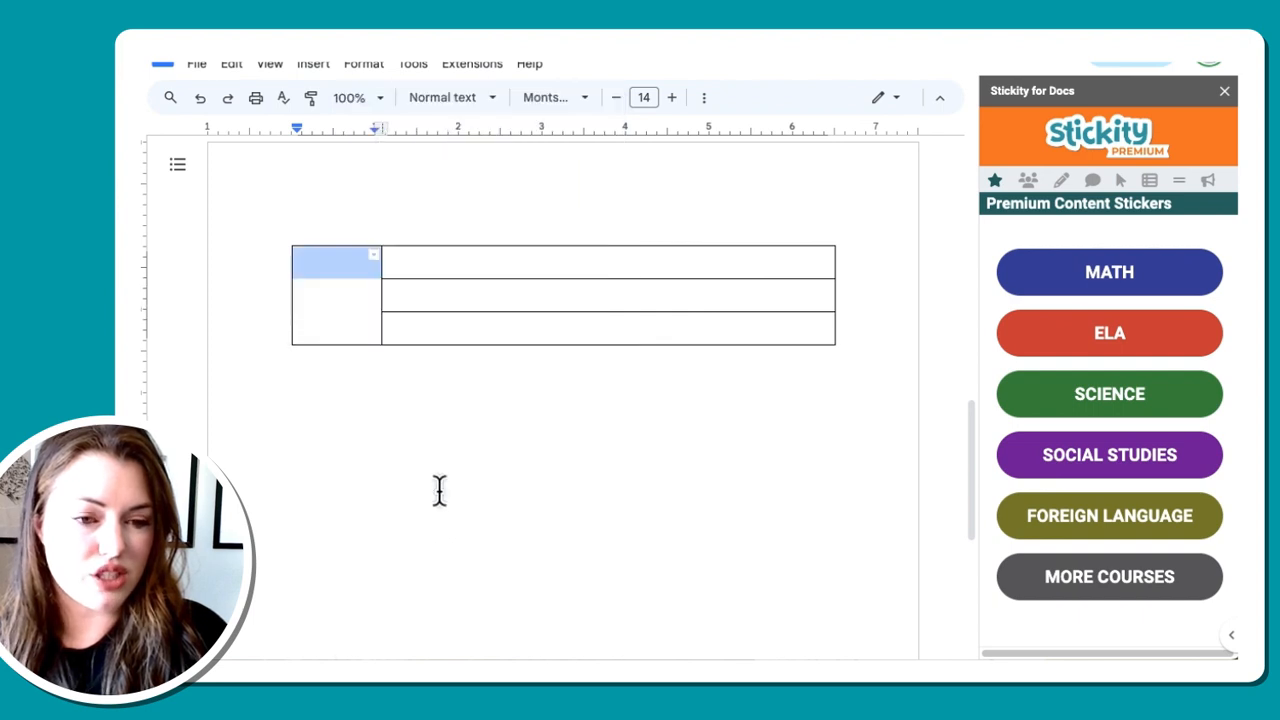
Step: Add the Silent and Independent expectation stickers to the merged cell, one below the other
{"action": "left_click", "coordinate": [333, 332]}
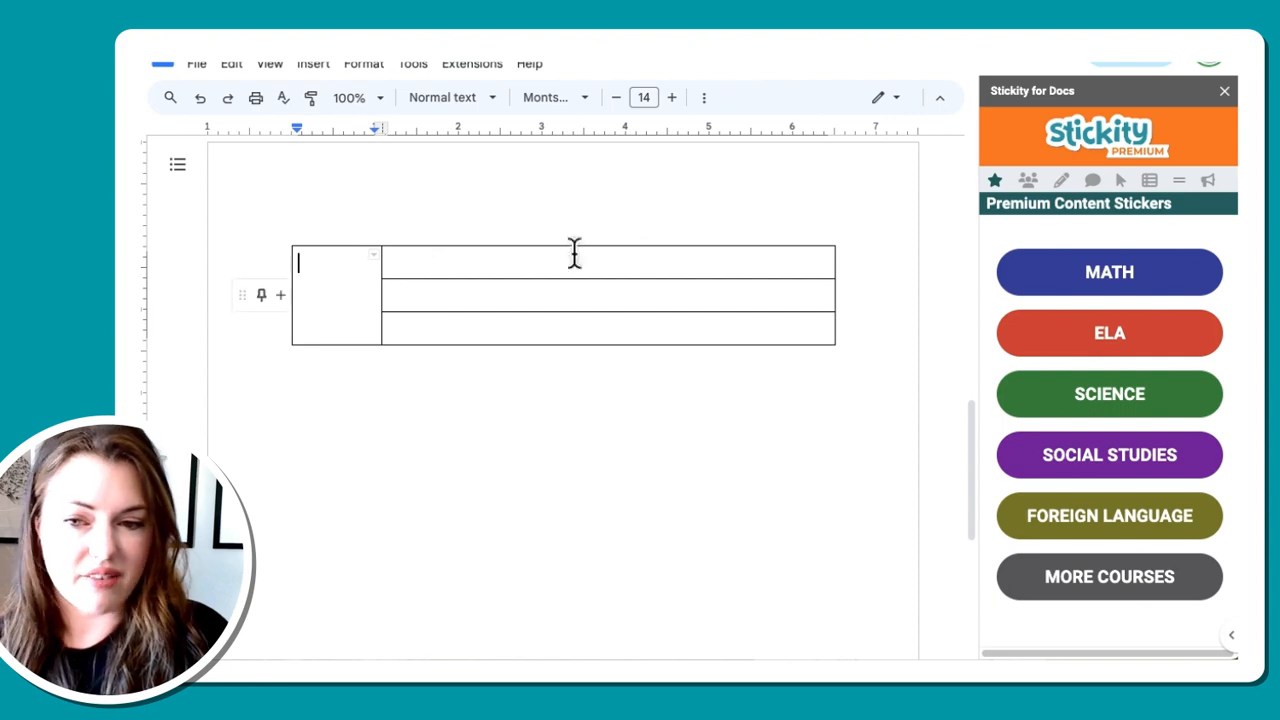
{"action": "left_click", "coordinate": [1029, 181]}
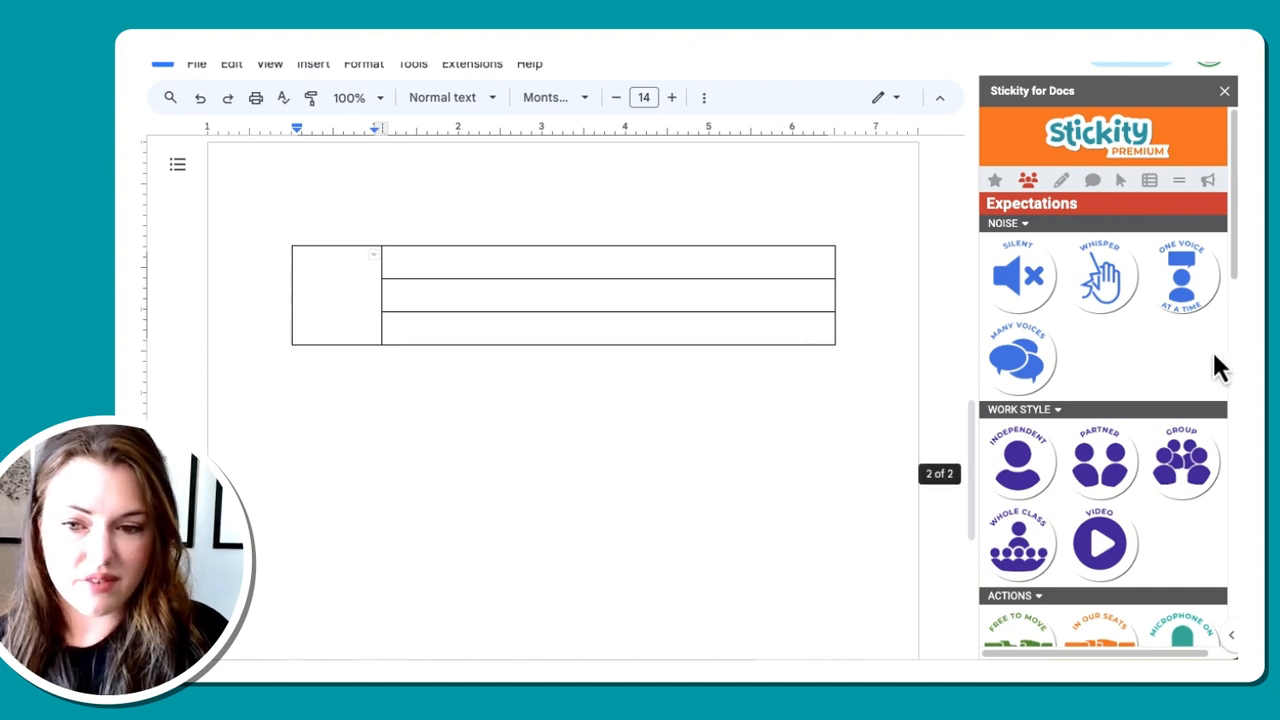
{"action": "left_click", "coordinate": [1040, 290]}
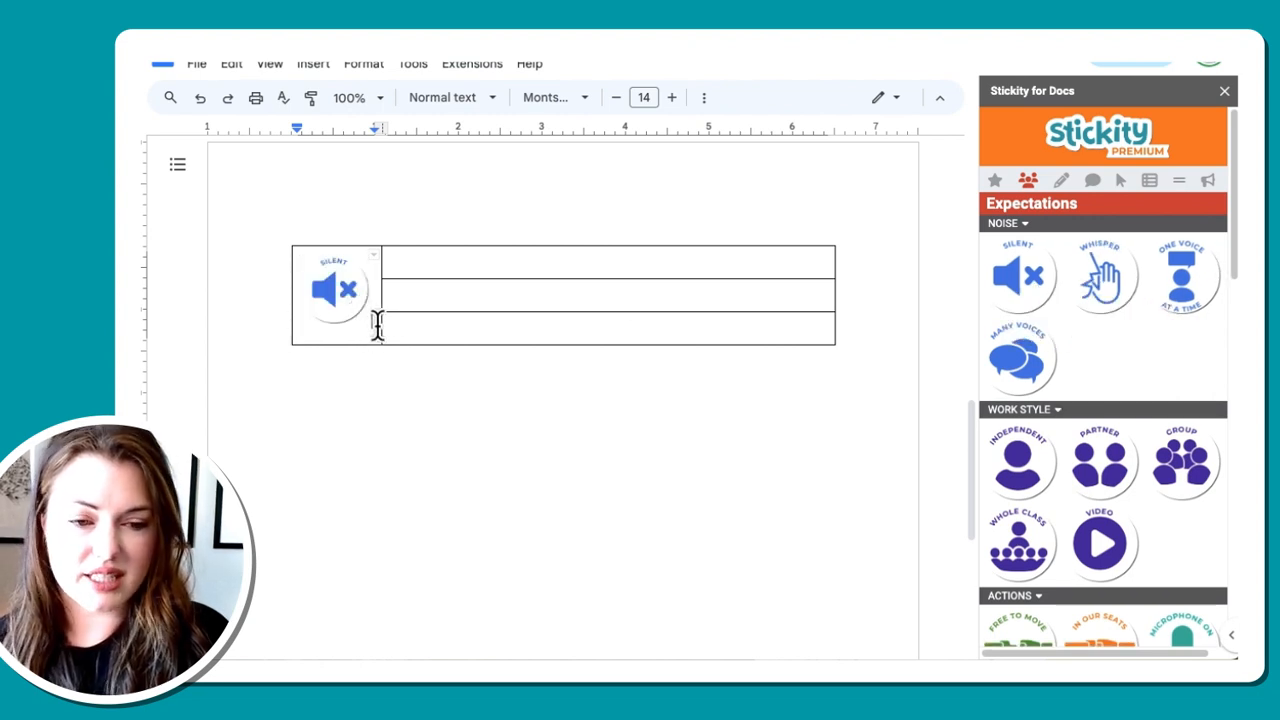
{"action": "key", "text": "Return"}
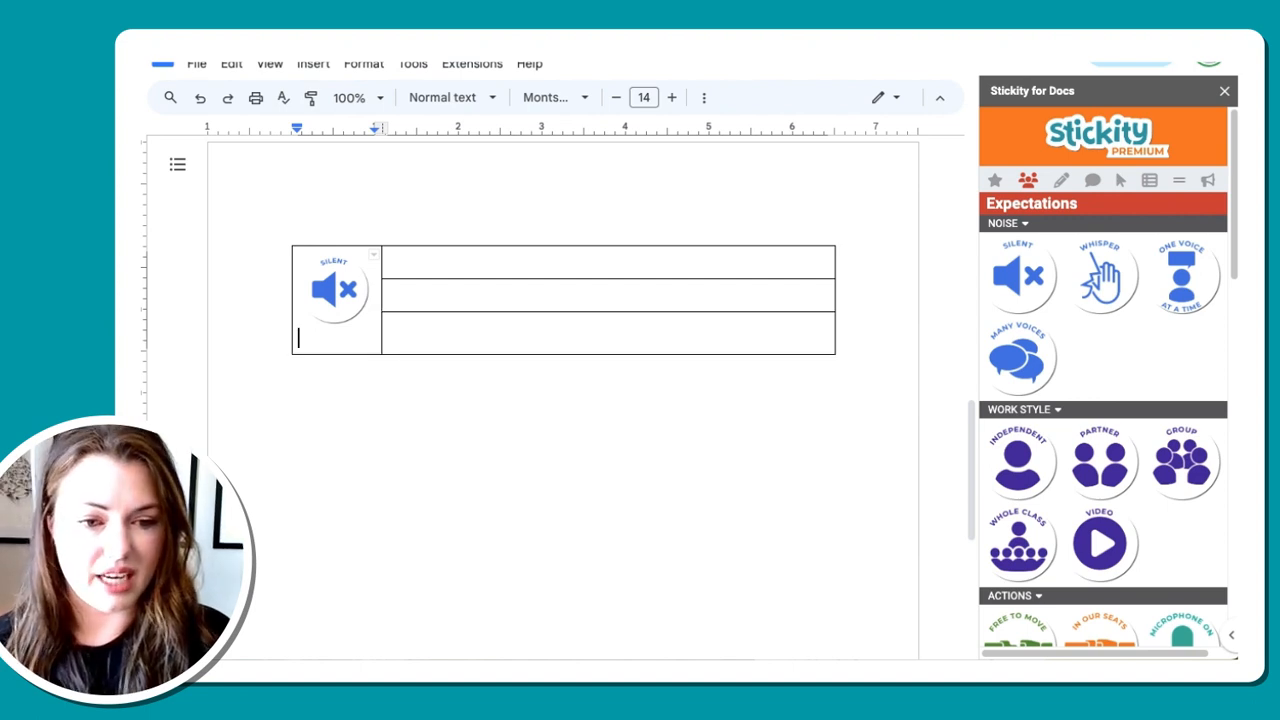
{"action": "left_click", "coordinate": [1010, 450]}
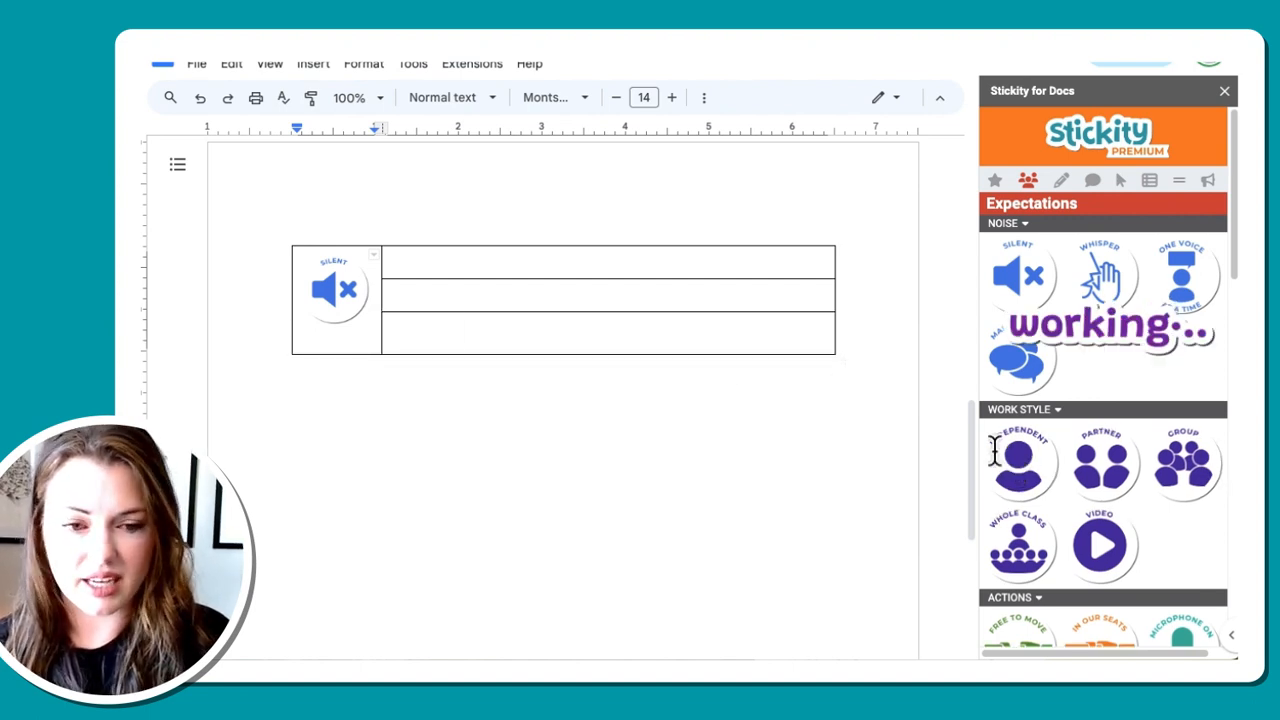
Step: Add the Laptop sticker and the 7 timer sticker on separate lines below the Independent sticker
{"action": "left_click", "coordinate": [347, 360]}
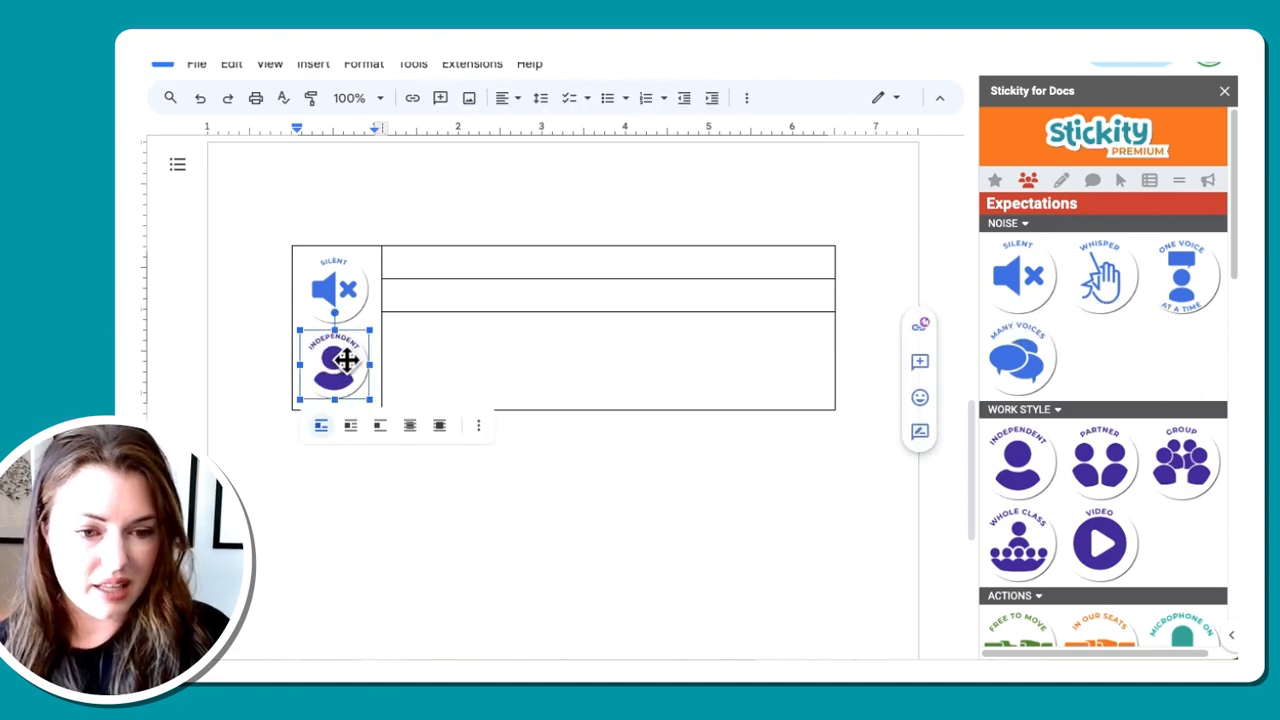
{"action": "key", "text": "Right"}
{"action": "key", "text": "Return"}
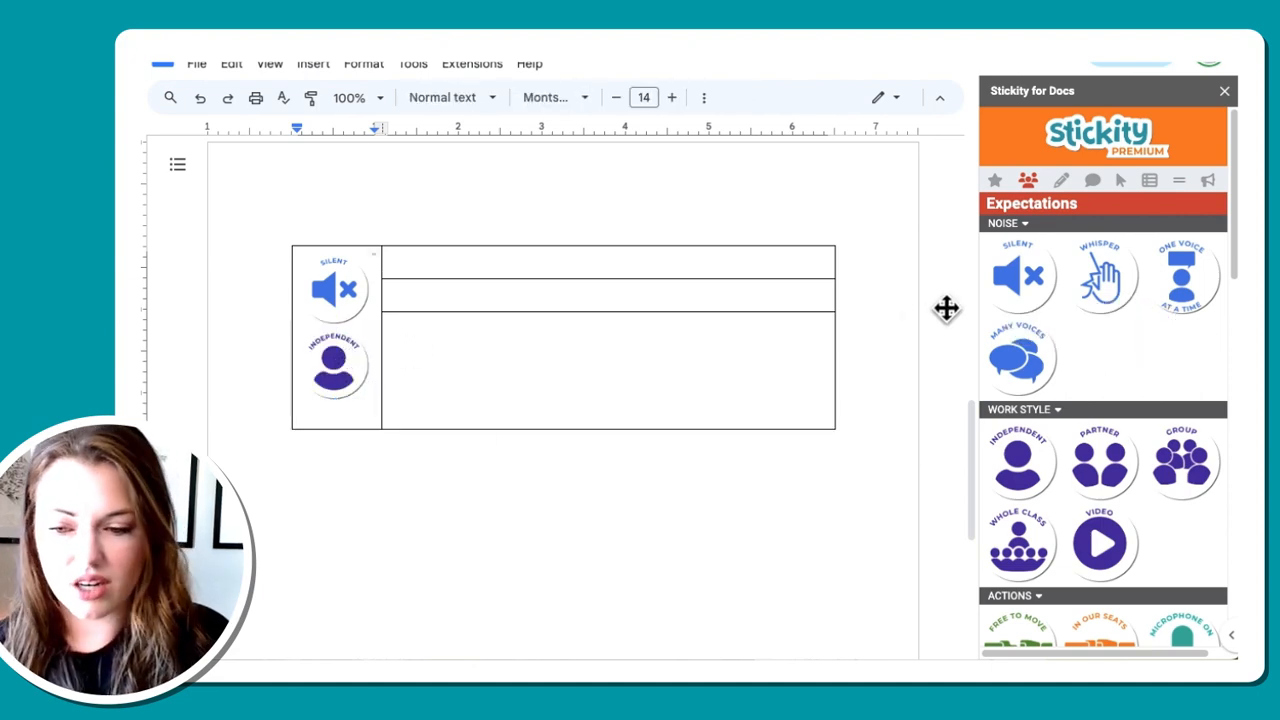
{"action": "scroll", "coordinate": [1071, 486], "scroll_direction": "down", "scroll_amount": 4}
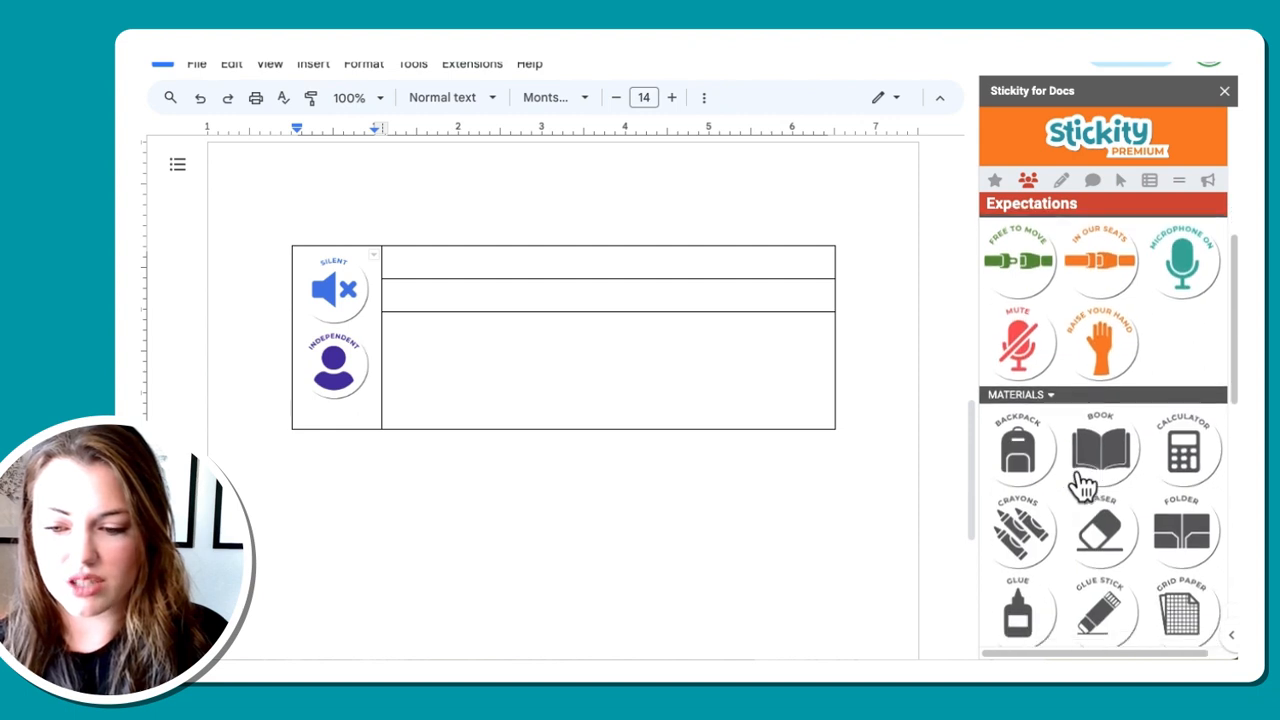
{"action": "scroll", "coordinate": [1080, 480], "scroll_direction": "down", "scroll_amount": 3}
{"action": "left_click", "coordinate": [1186, 506]}
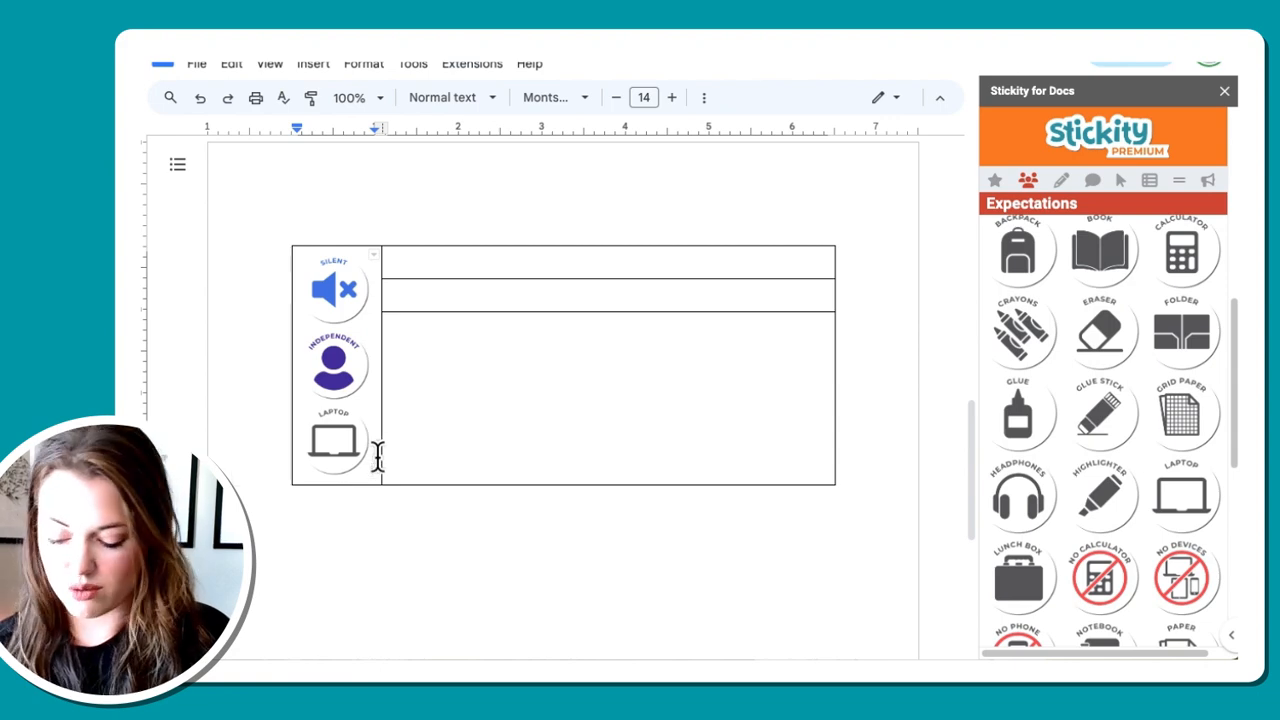
{"action": "key", "text": "Return"}
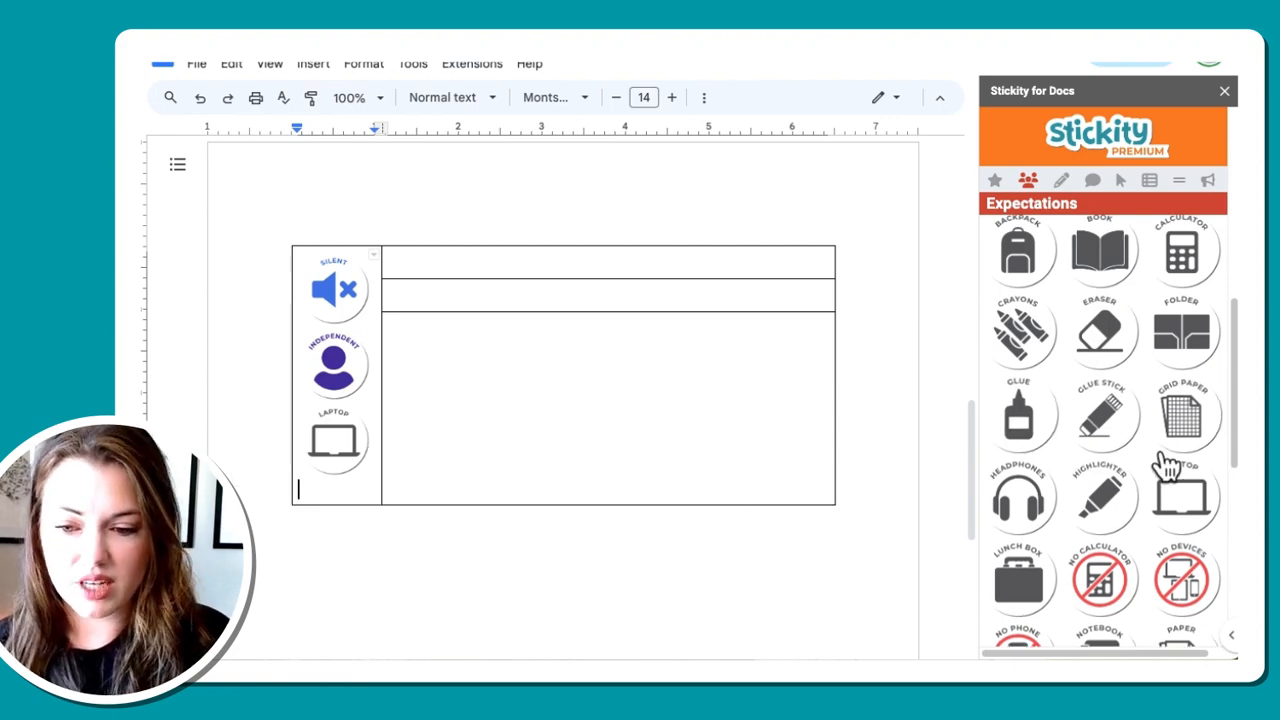
{"action": "scroll", "coordinate": [1166, 460], "scroll_direction": "down", "scroll_amount": 10}
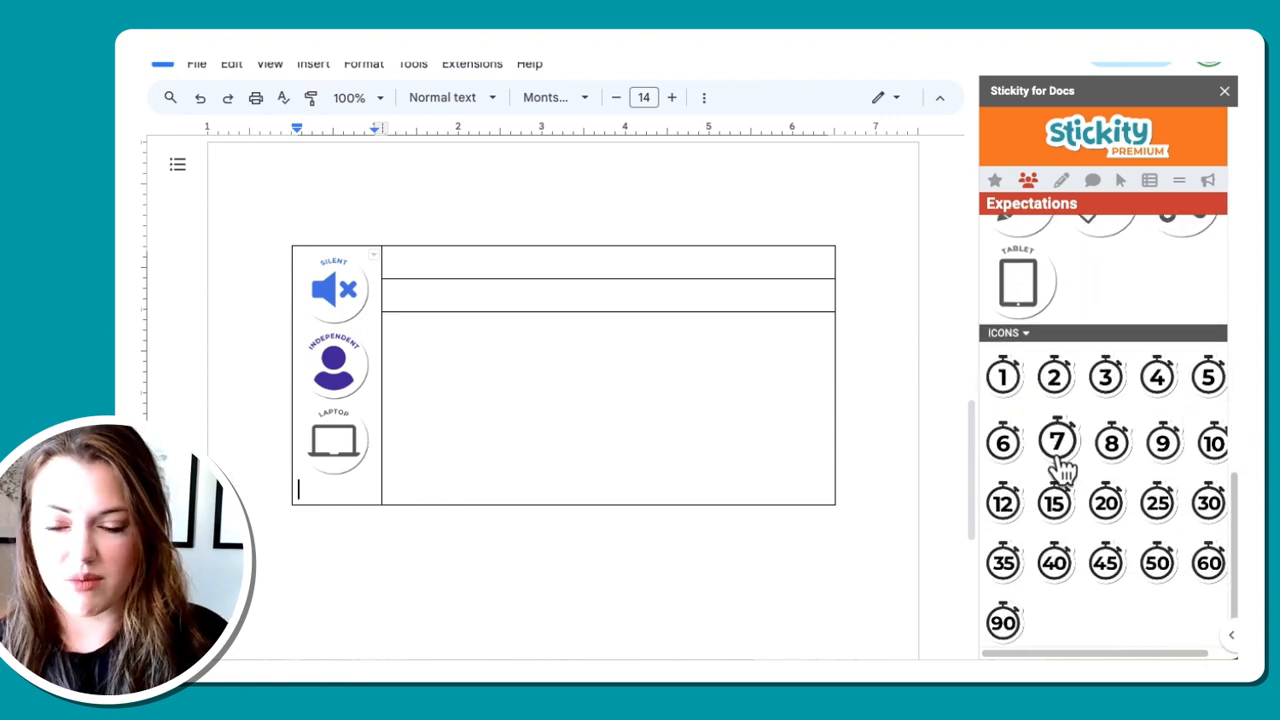
{"action": "left_click", "coordinate": [1060, 458]}
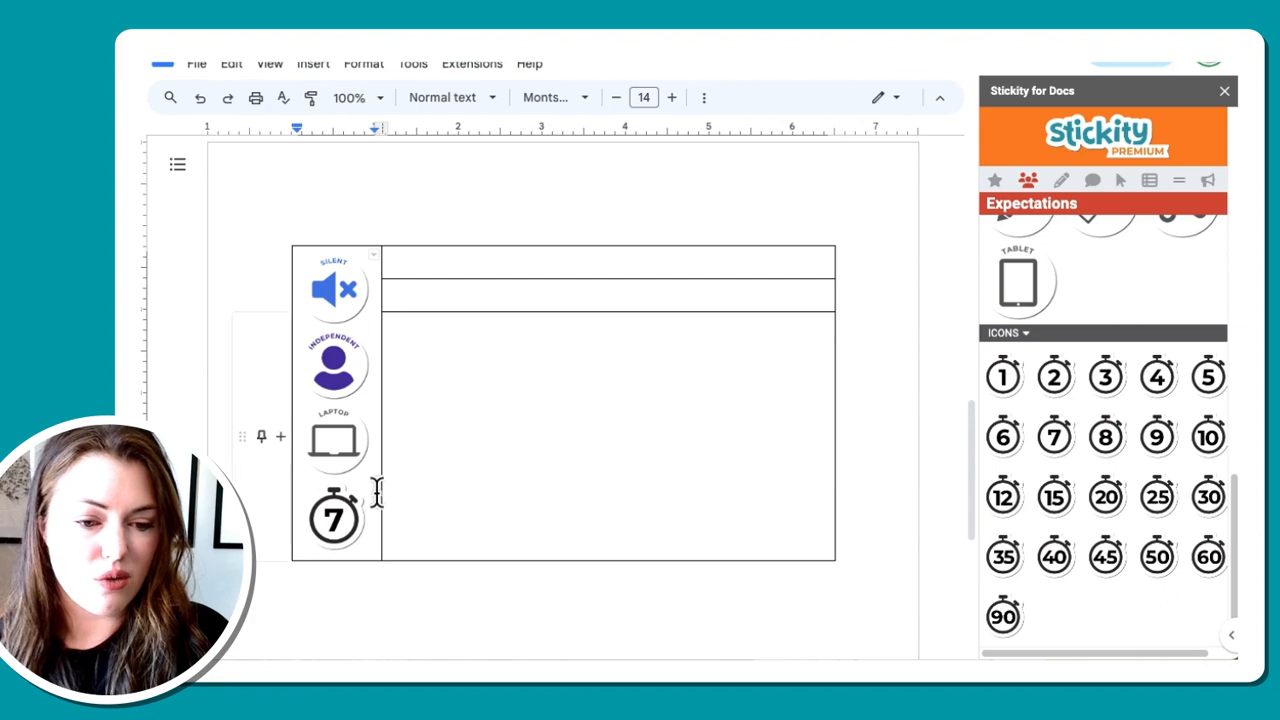
Step: Fill the merged sticker cell with a gray background
{"action": "left_click", "coordinate": [705, 99]}
{"action": "left_click", "coordinate": [668, 135]}
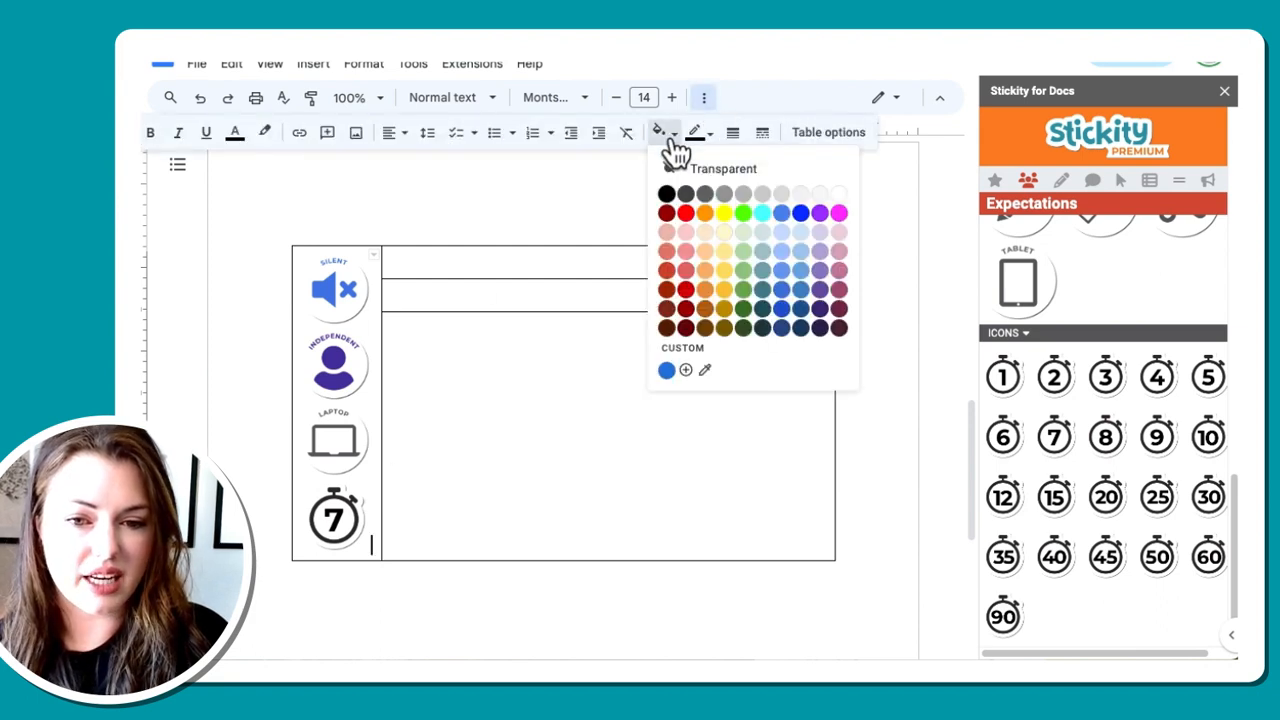
{"action": "left_click", "coordinate": [763, 195]}
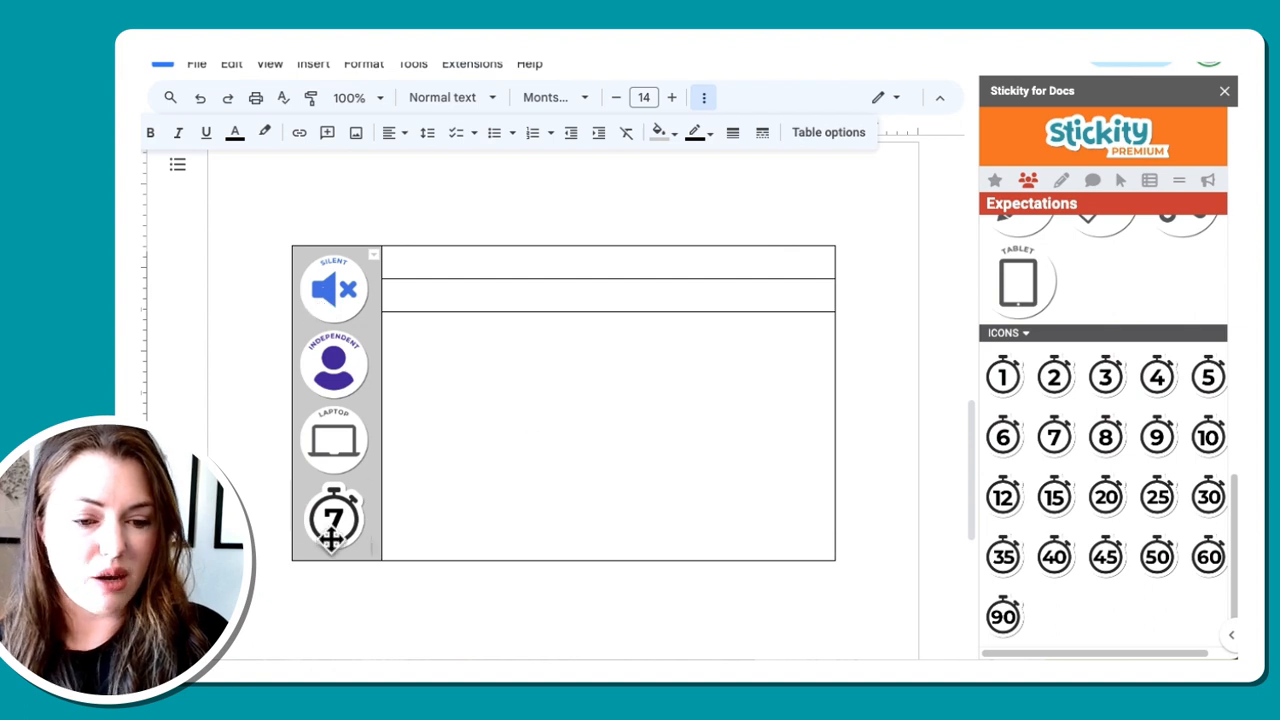
Step: Enter "DO NOW" in the first row of the wide column and format it in bold at size 30
{"action": "left_click", "coordinate": [431, 266]}
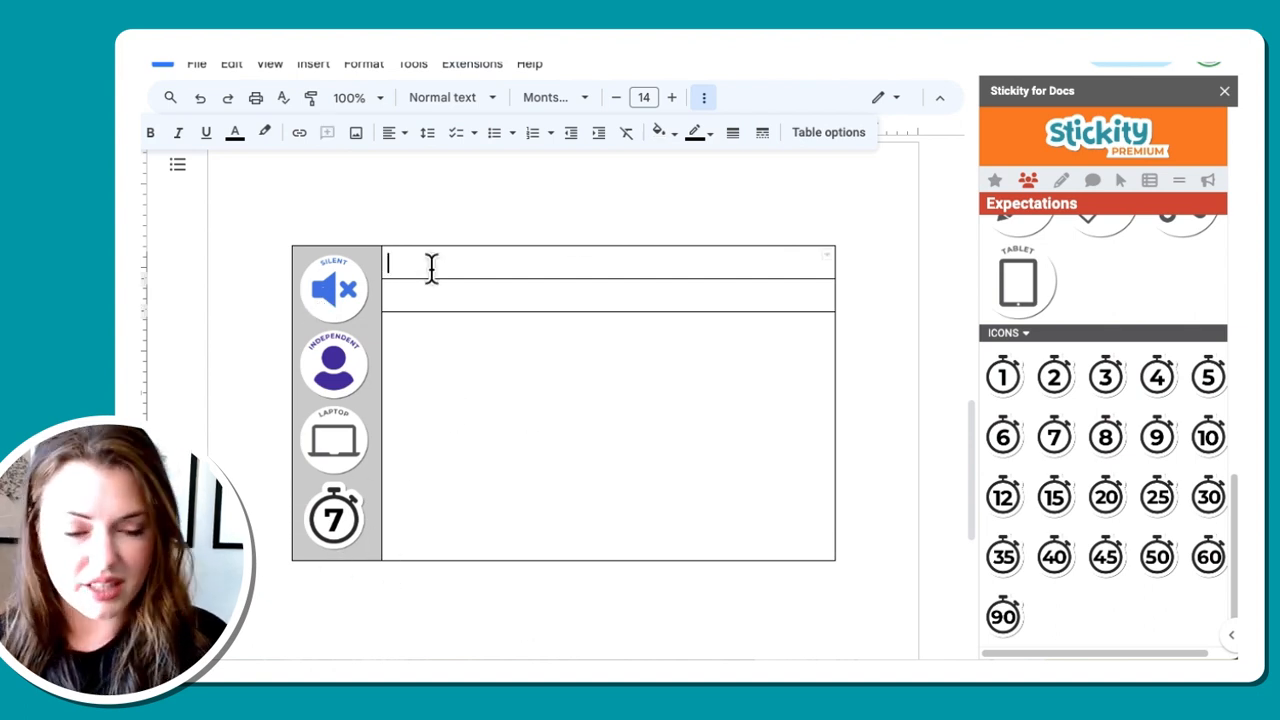
{"action": "type", "text": "DN"}
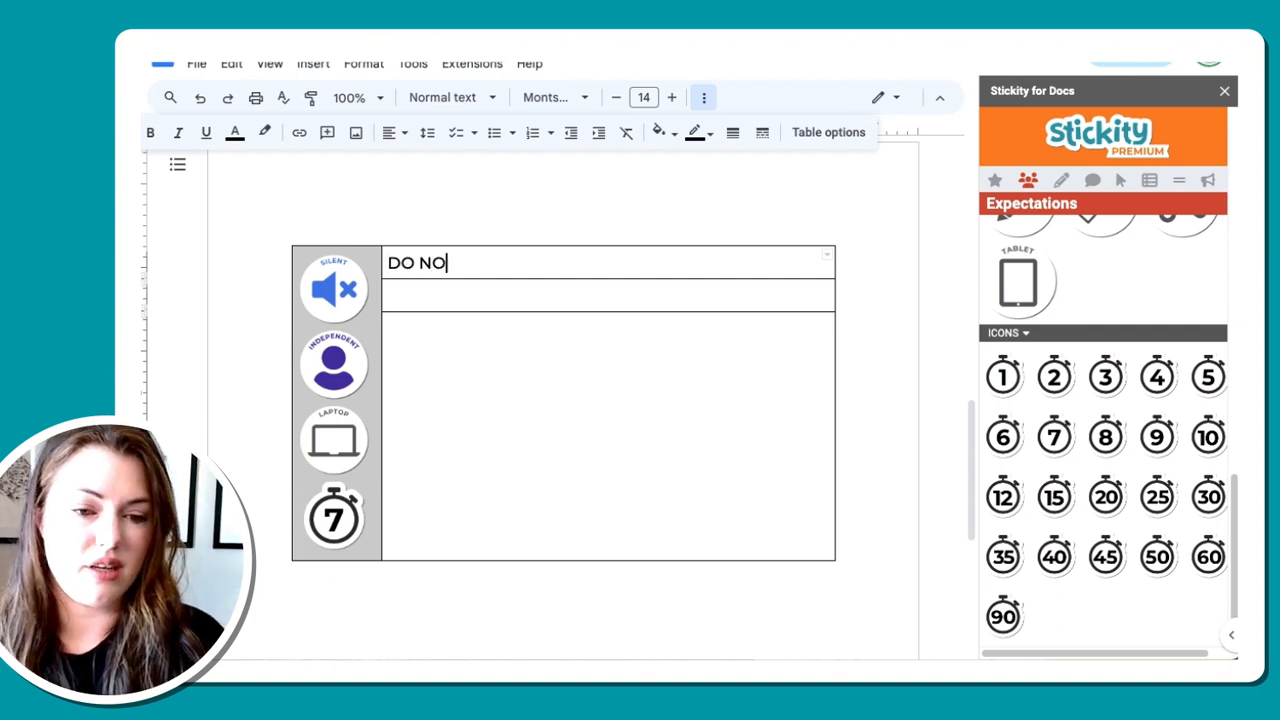
{"action": "triple_click", "coordinate": [395, 262]}
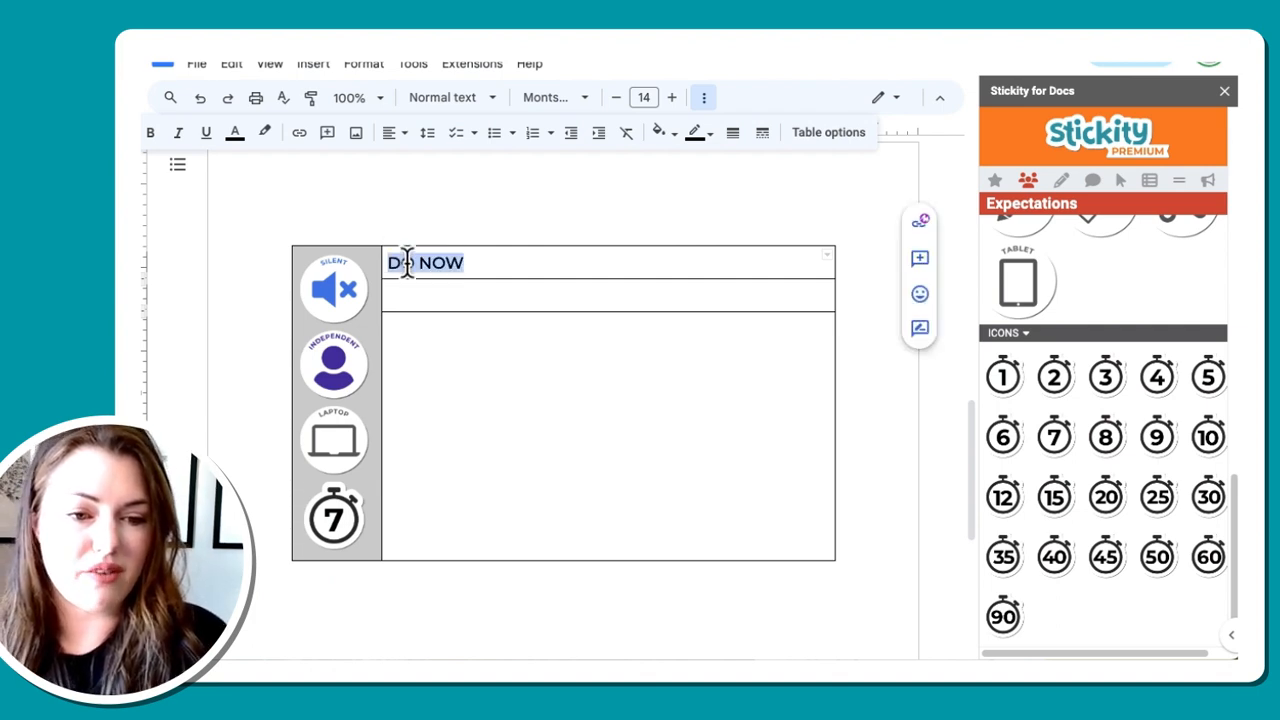
{"action": "left_click", "coordinate": [645, 97]}
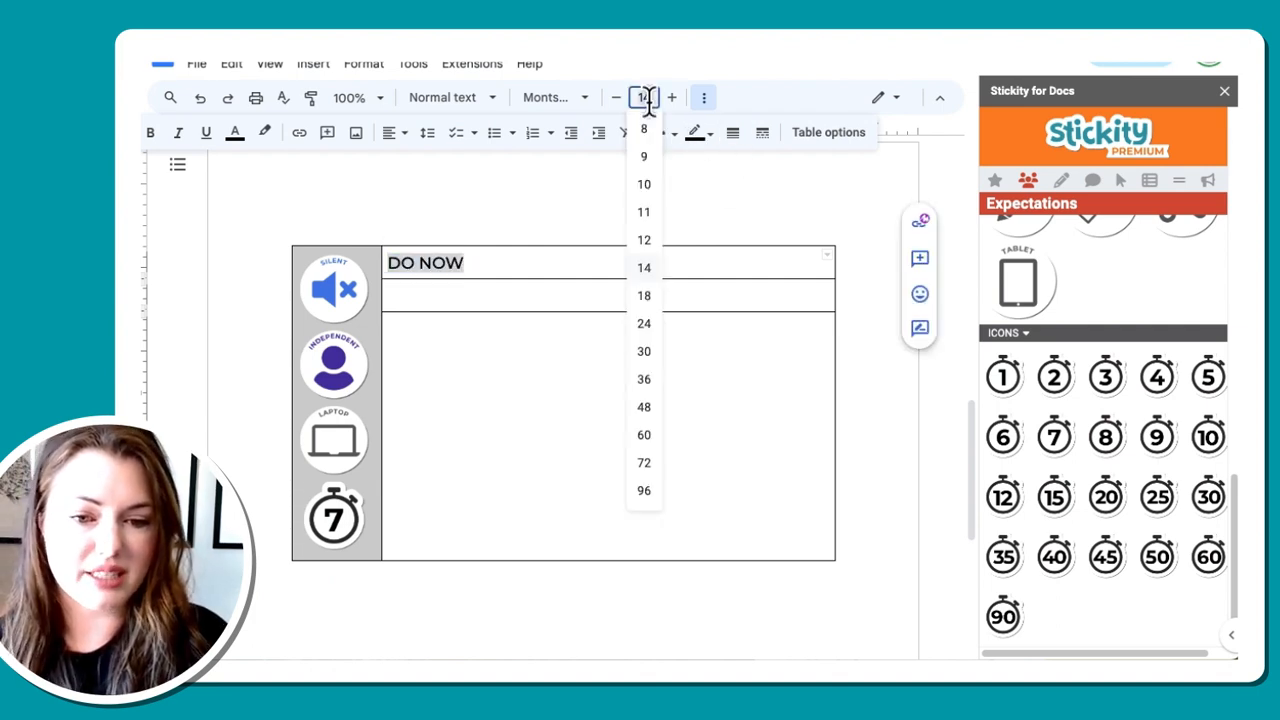
{"action": "left_click", "coordinate": [644, 351]}
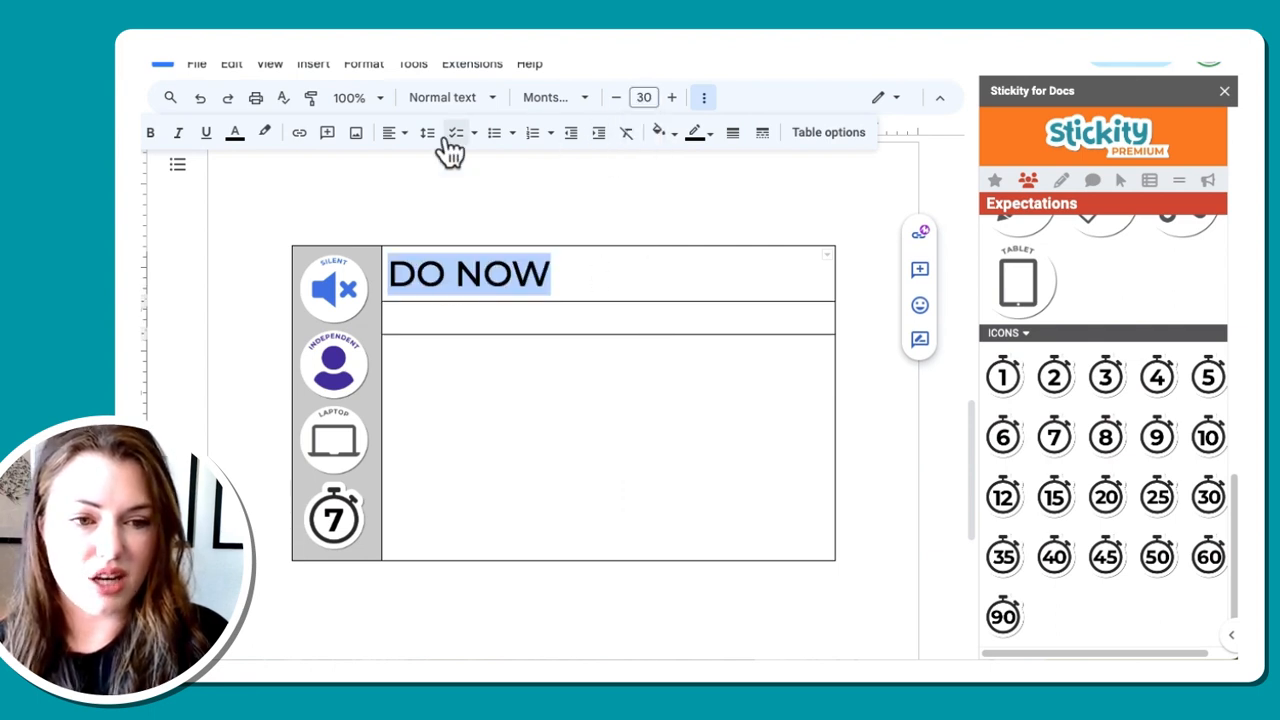
{"action": "left_click", "coordinate": [150, 132]}
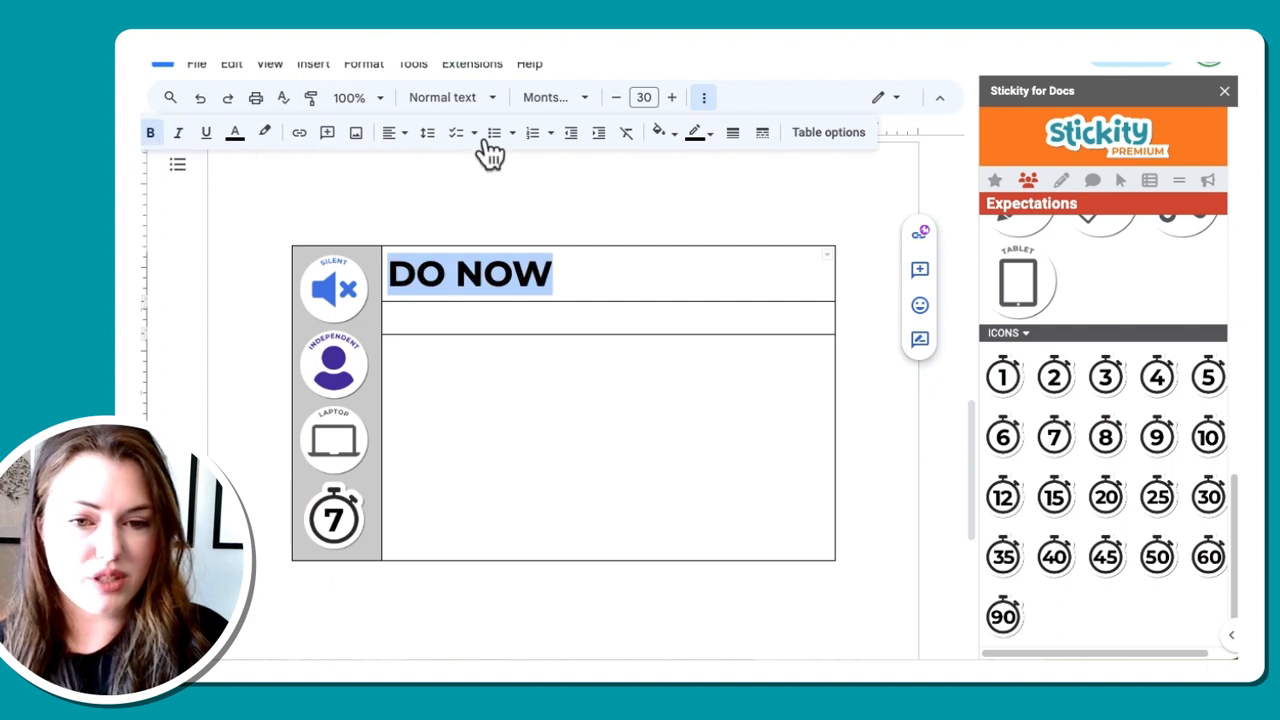
Step: Give the DO NOW heading cell a blue background and make its text white
{"action": "left_click", "coordinate": [662, 140]}
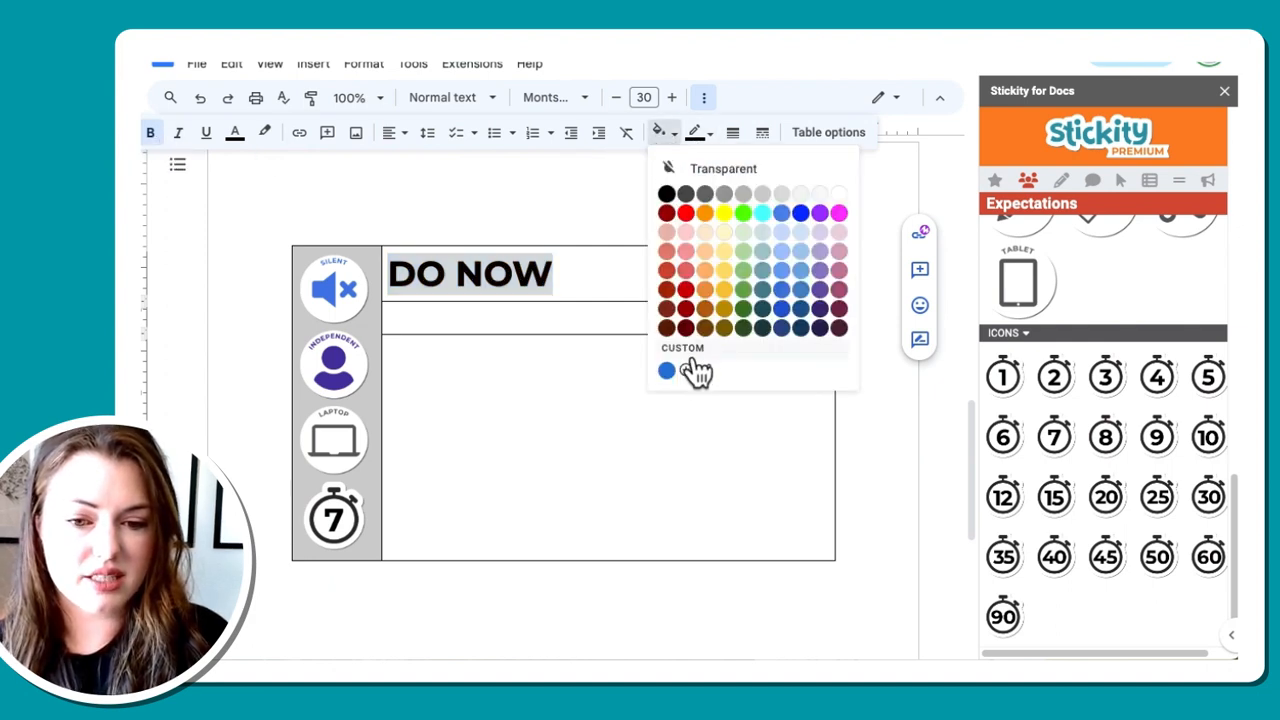
{"action": "left_click", "coordinate": [801, 291]}
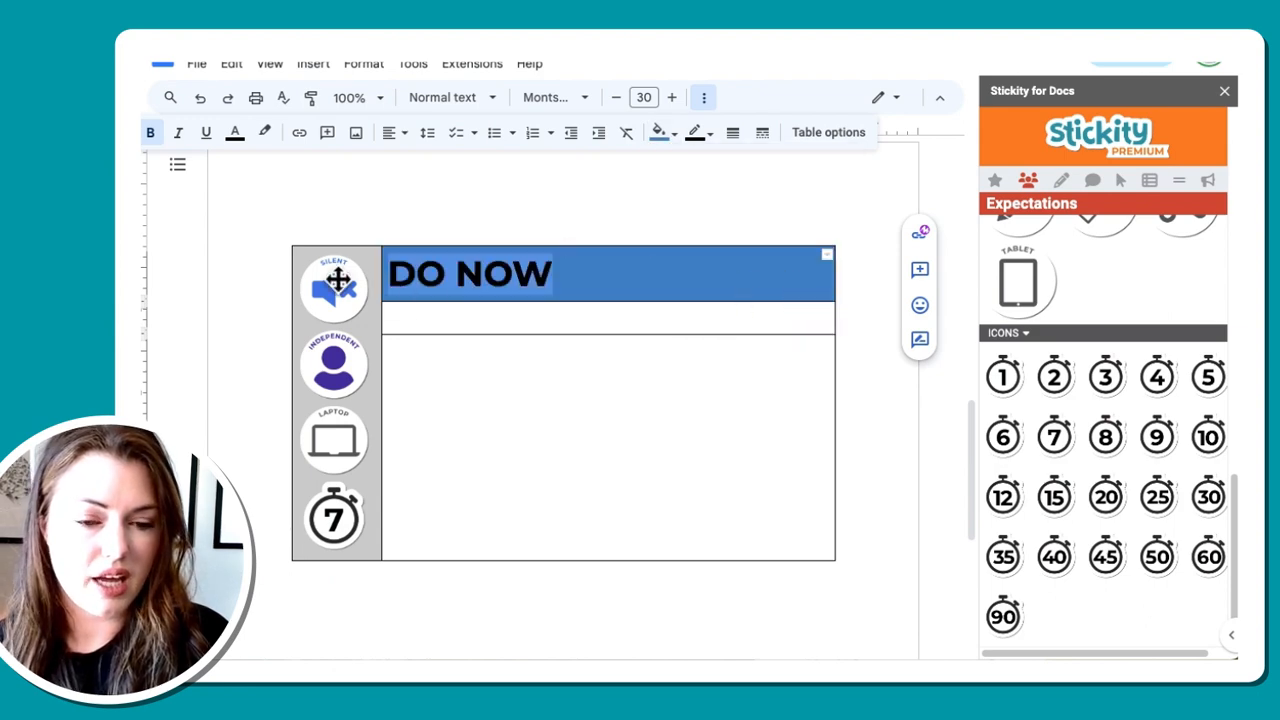
{"action": "left_click", "coordinate": [237, 134]}
{"action": "left_click", "coordinate": [412, 167]}
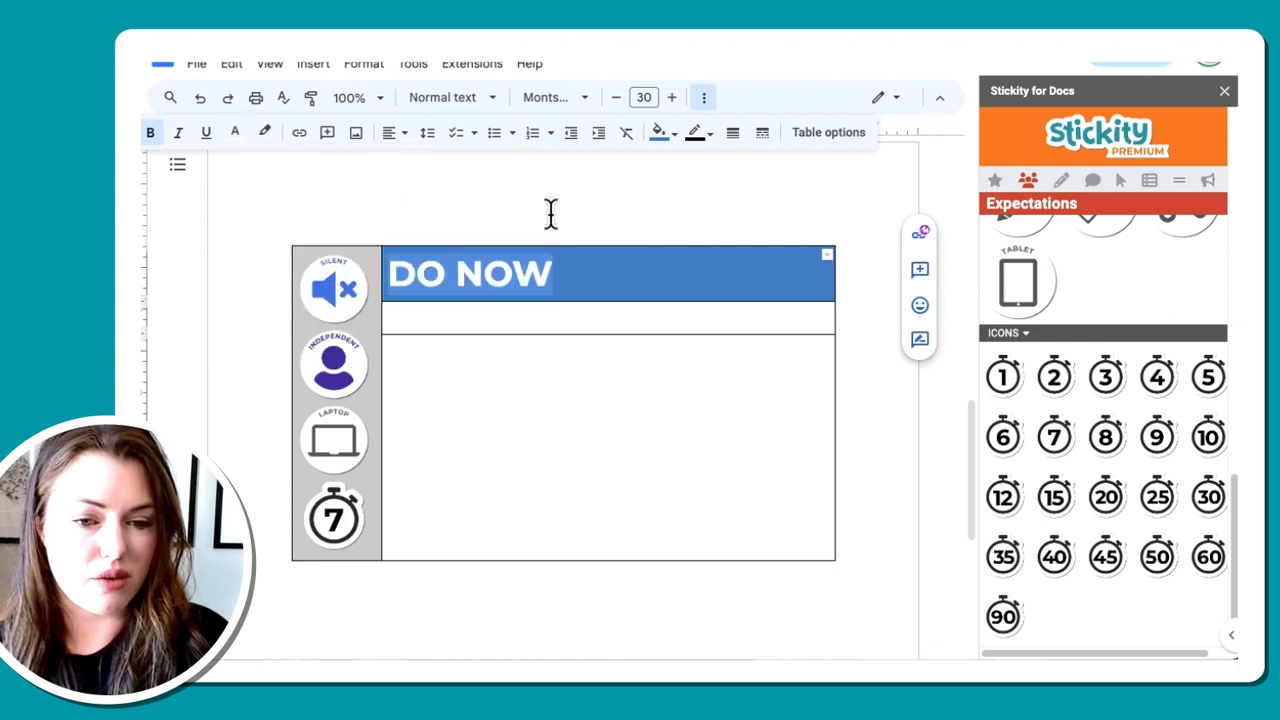
Step: Insert the yellow INSTRUCTIONS speech-bubble sticker from Content Support into the cell below the DO NOW heading
{"action": "left_click", "coordinate": [576, 272]}
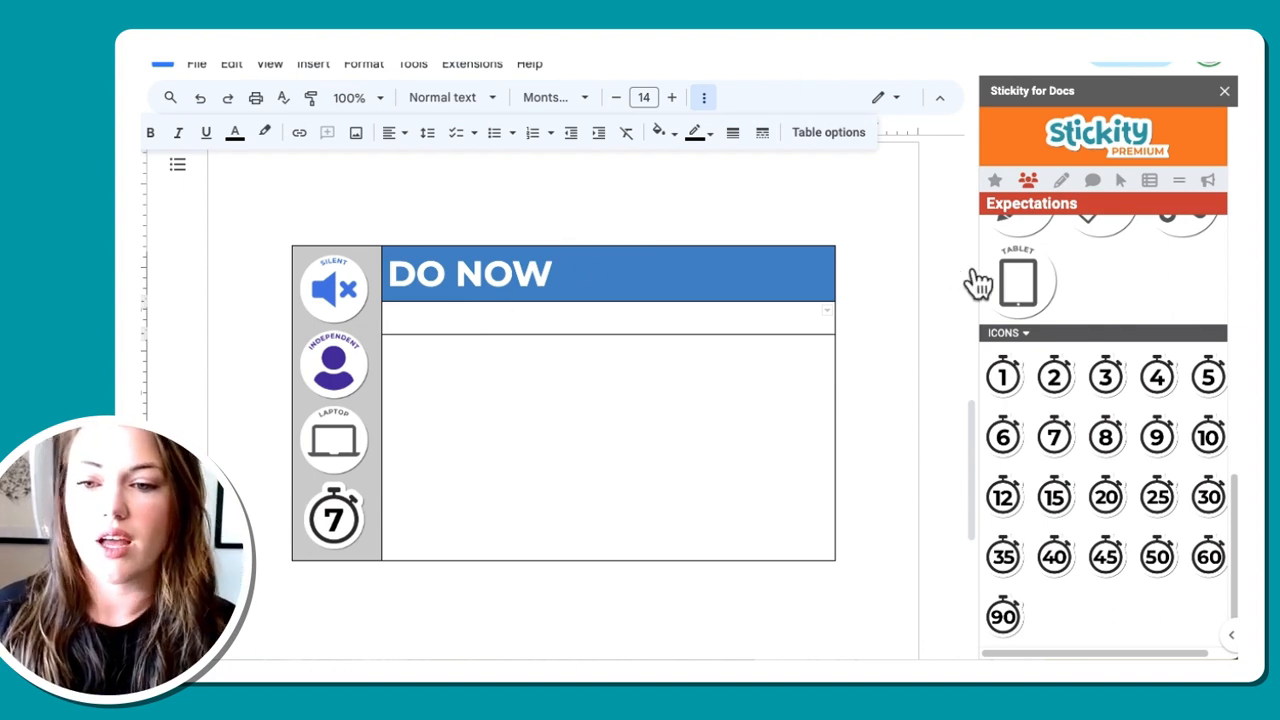
{"action": "scroll", "coordinate": [1060, 300], "scroll_direction": "up", "scroll_amount": 1}
{"action": "left_click", "coordinate": [1063, 177]}
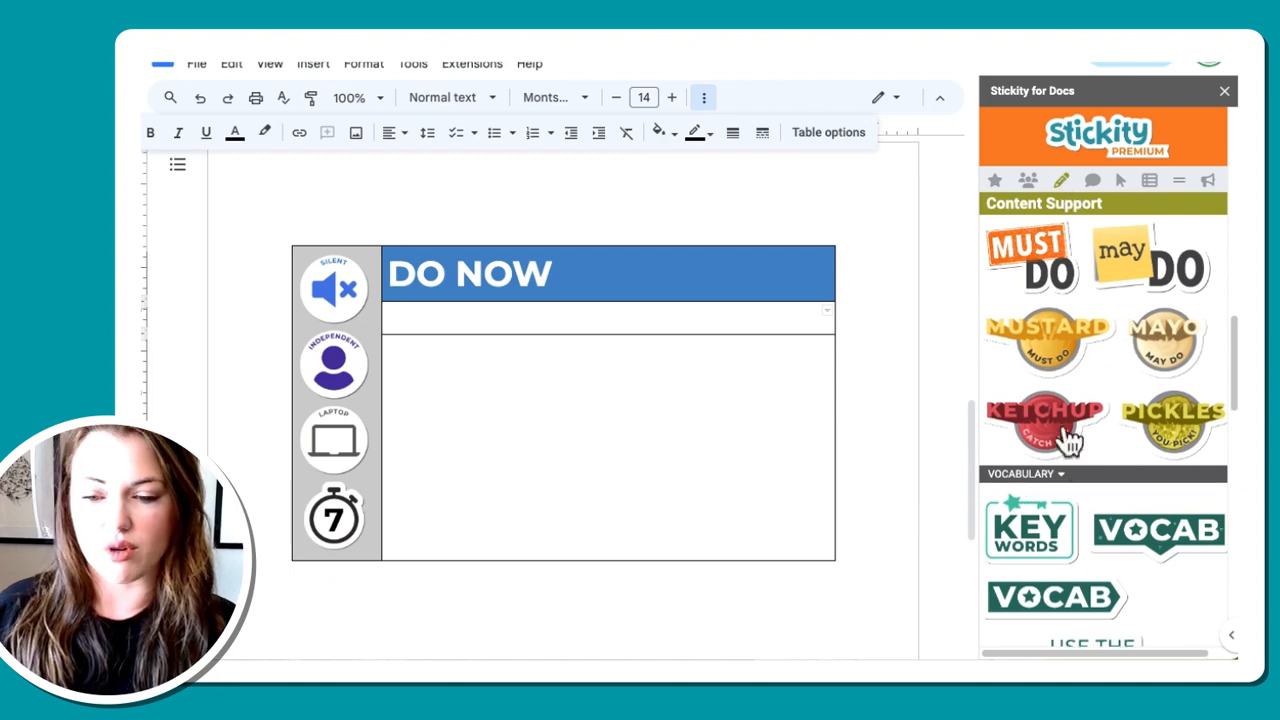
{"action": "scroll", "coordinate": [1068, 470], "scroll_direction": "down", "scroll_amount": 5}
{"action": "scroll", "coordinate": [1075, 470], "scroll_direction": "down", "scroll_amount": 4}
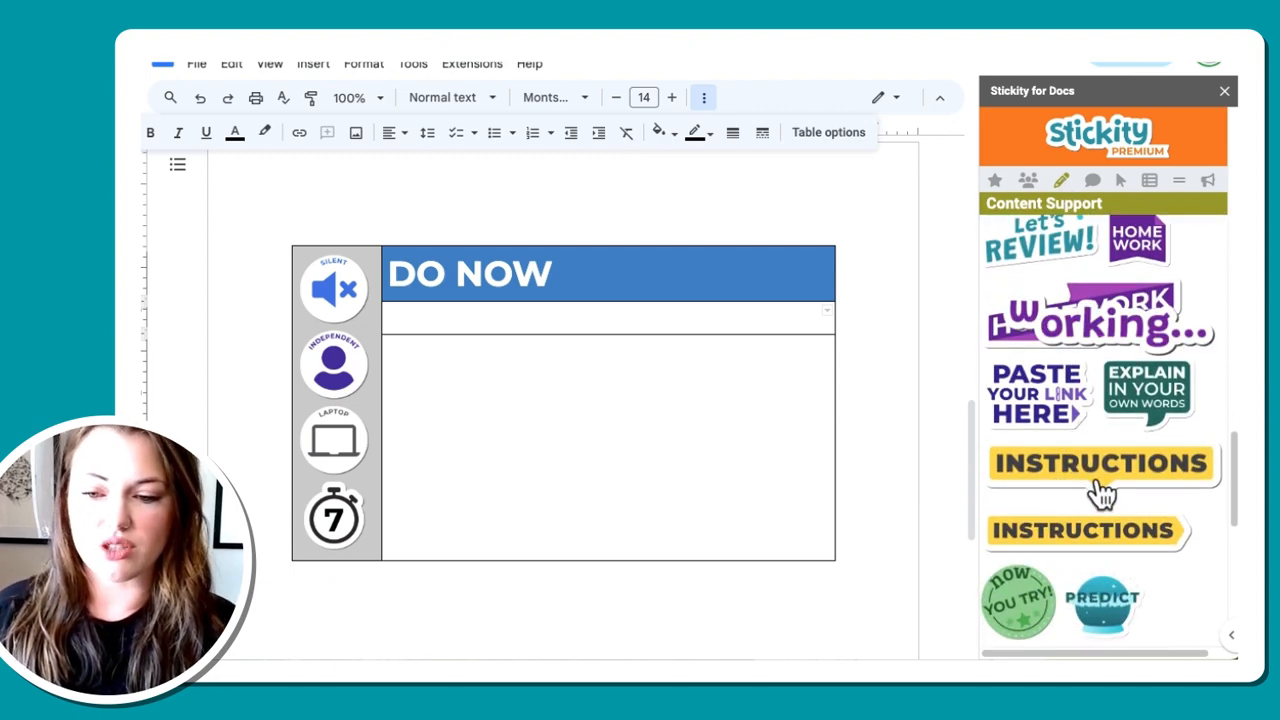
{"action": "left_click", "coordinate": [1097, 480]}
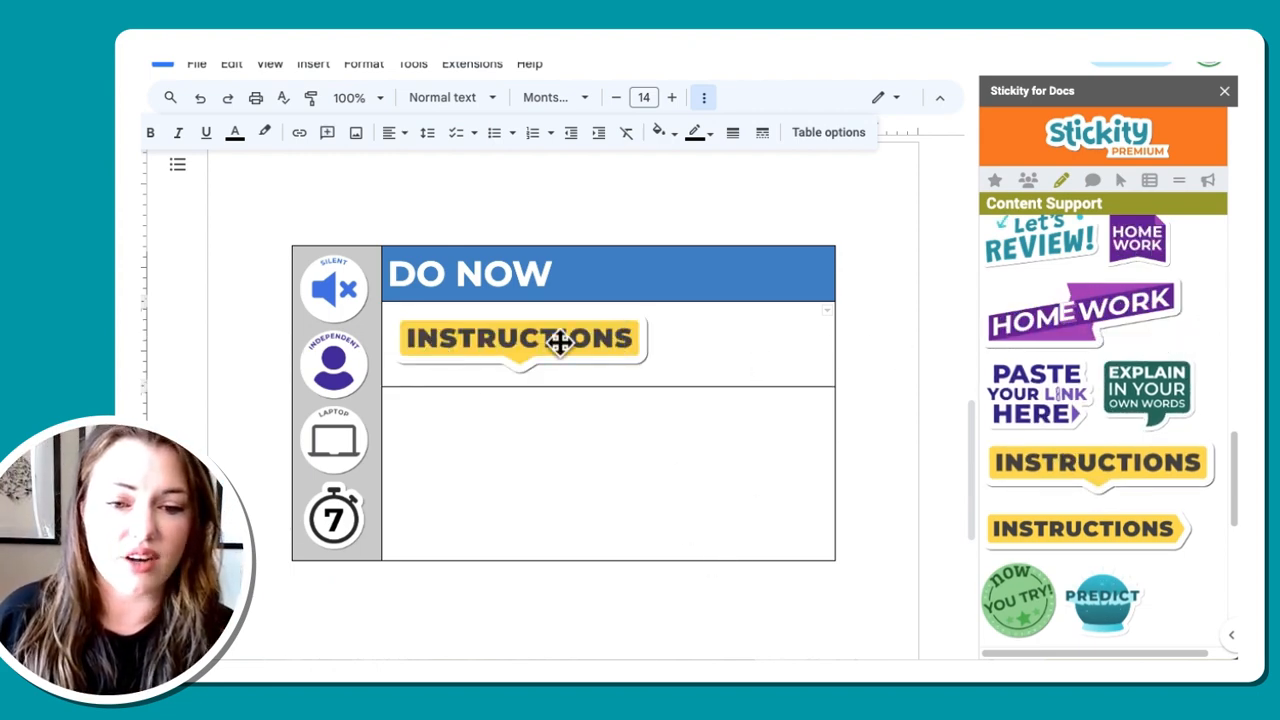
{"action": "left_click", "coordinate": [565, 341]}
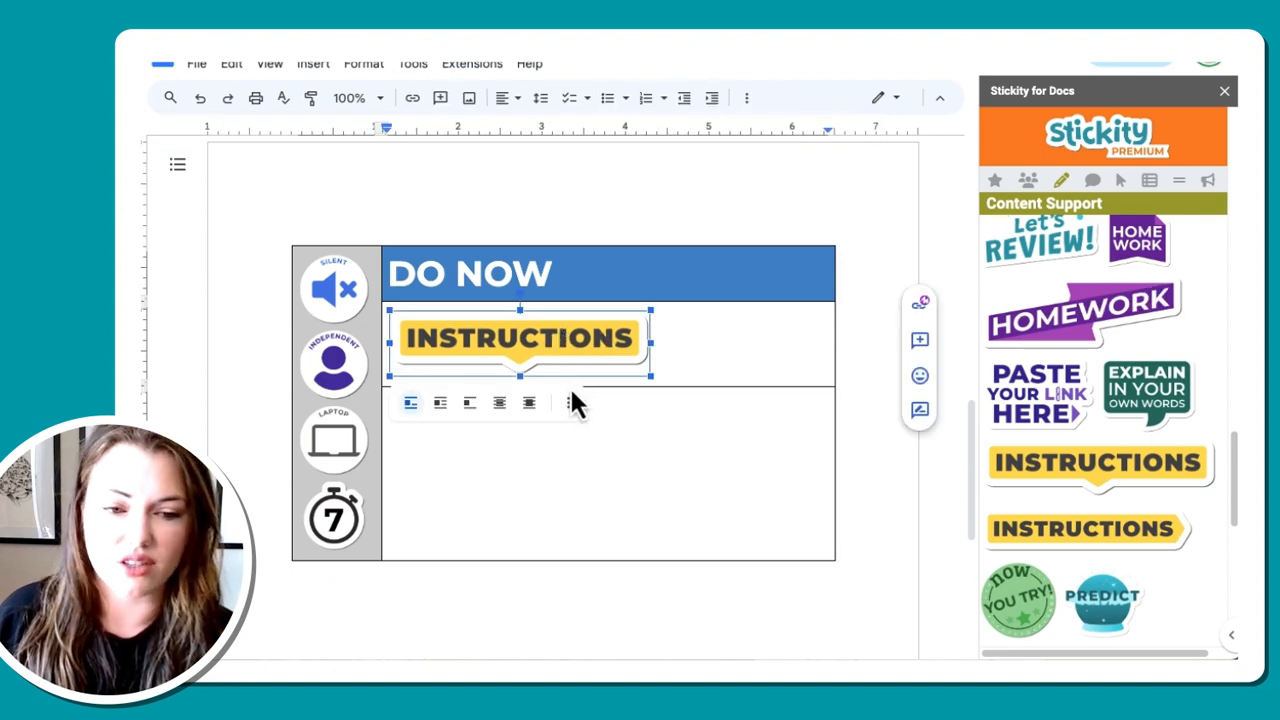
{"action": "left_click_drag", "start_coordinate": [540, 375], "coordinate": [588, 494]}
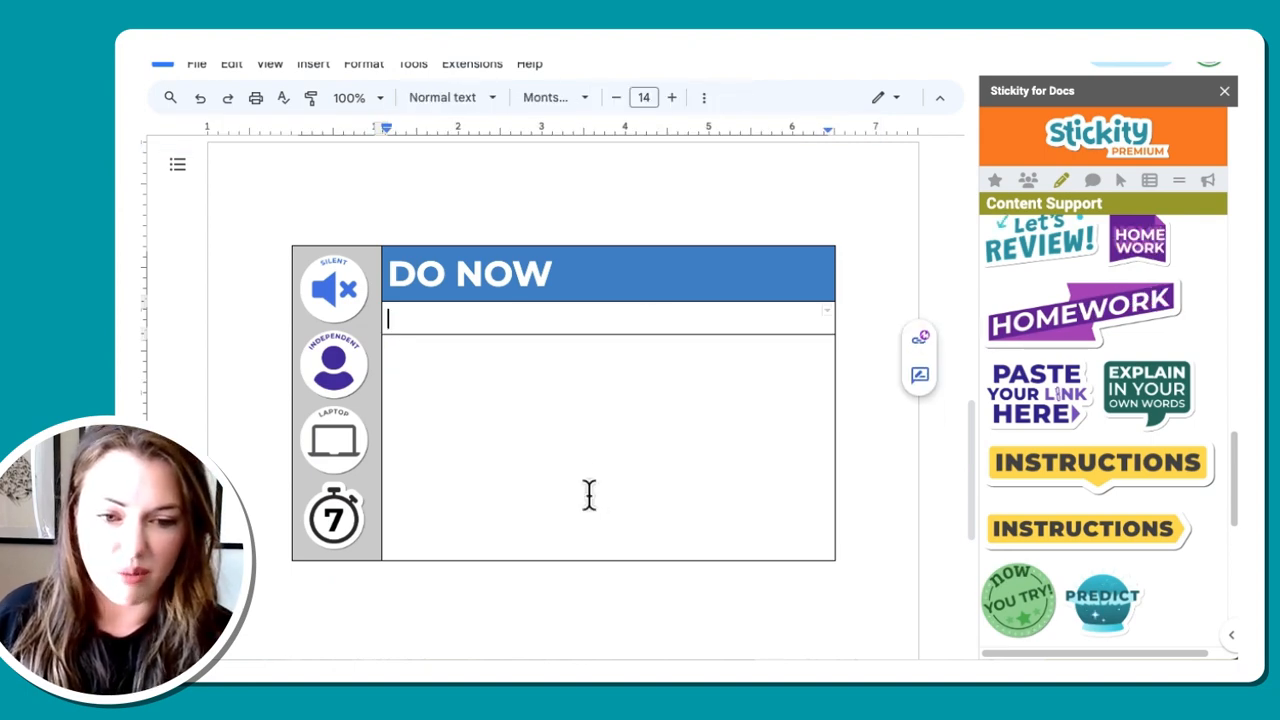
{"action": "key", "text": "BackSpace"}
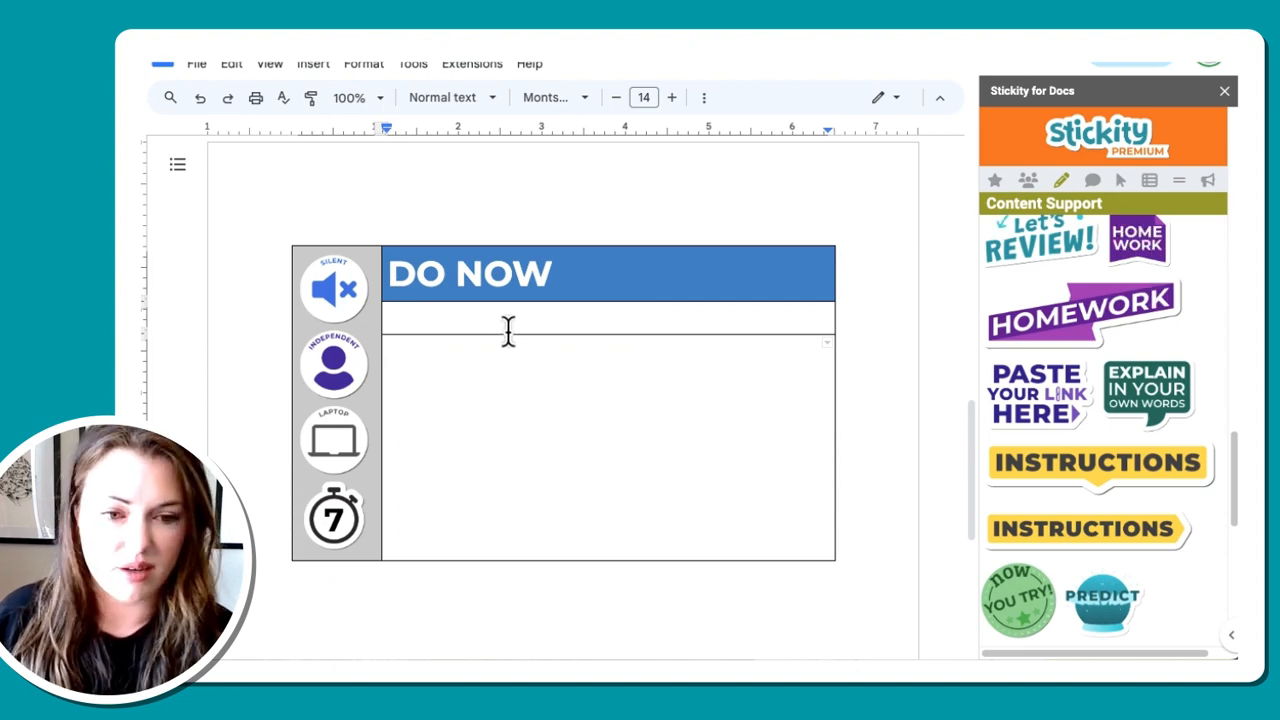
{"action": "key", "text": "ctrl+z"}
Step: Shrink the INSTRUCTIONS sticker in the second row to about 2 inches wide
{"action": "left_click_drag", "start_coordinate": [653, 380], "coordinate": [553, 350]}
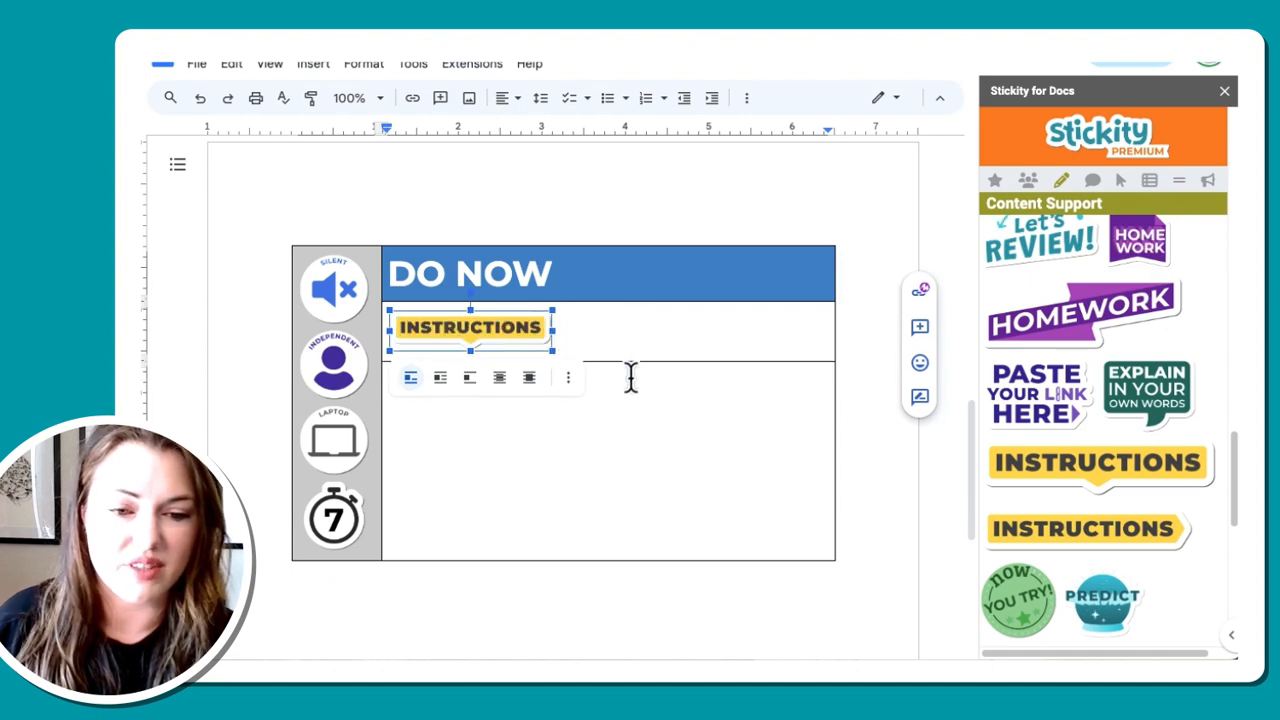
Step: Fill the cell containing the INSTRUCTIONS sticker with light yellow
{"action": "left_click", "coordinate": [640, 341]}
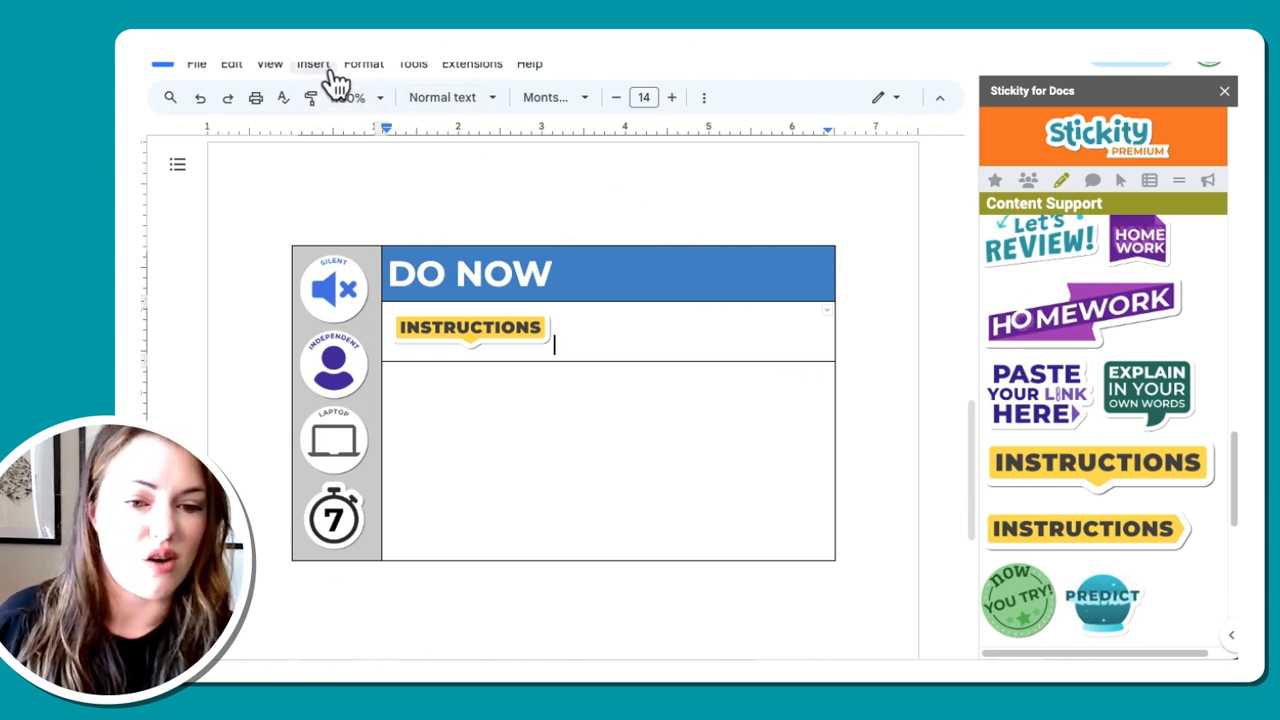
{"action": "left_click", "coordinate": [704, 100]}
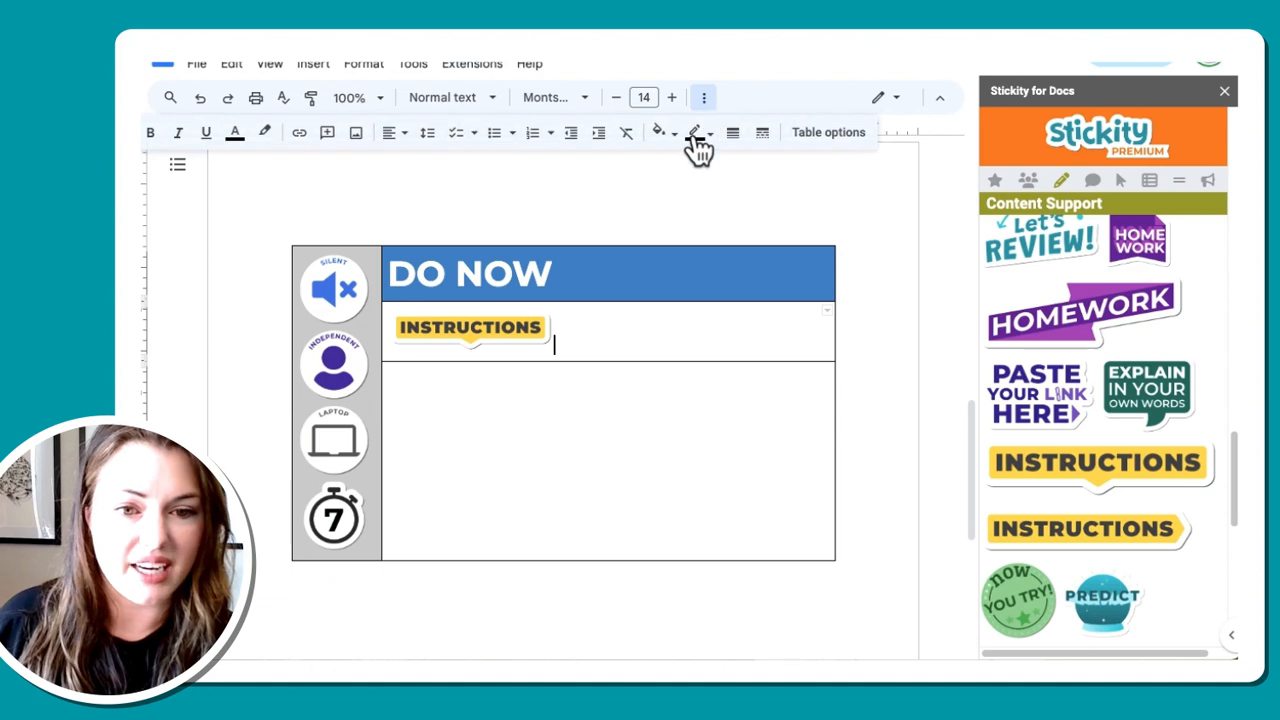
{"action": "left_click", "coordinate": [674, 137]}
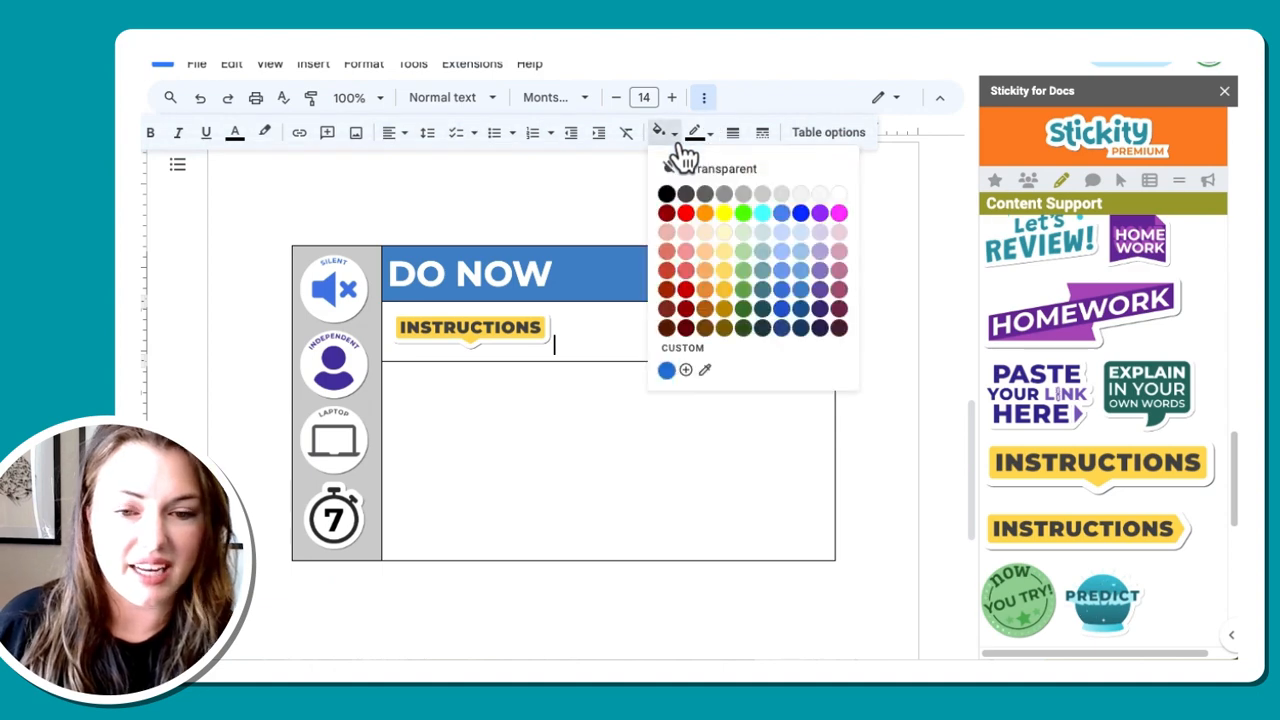
{"action": "left_click", "coordinate": [722, 256]}
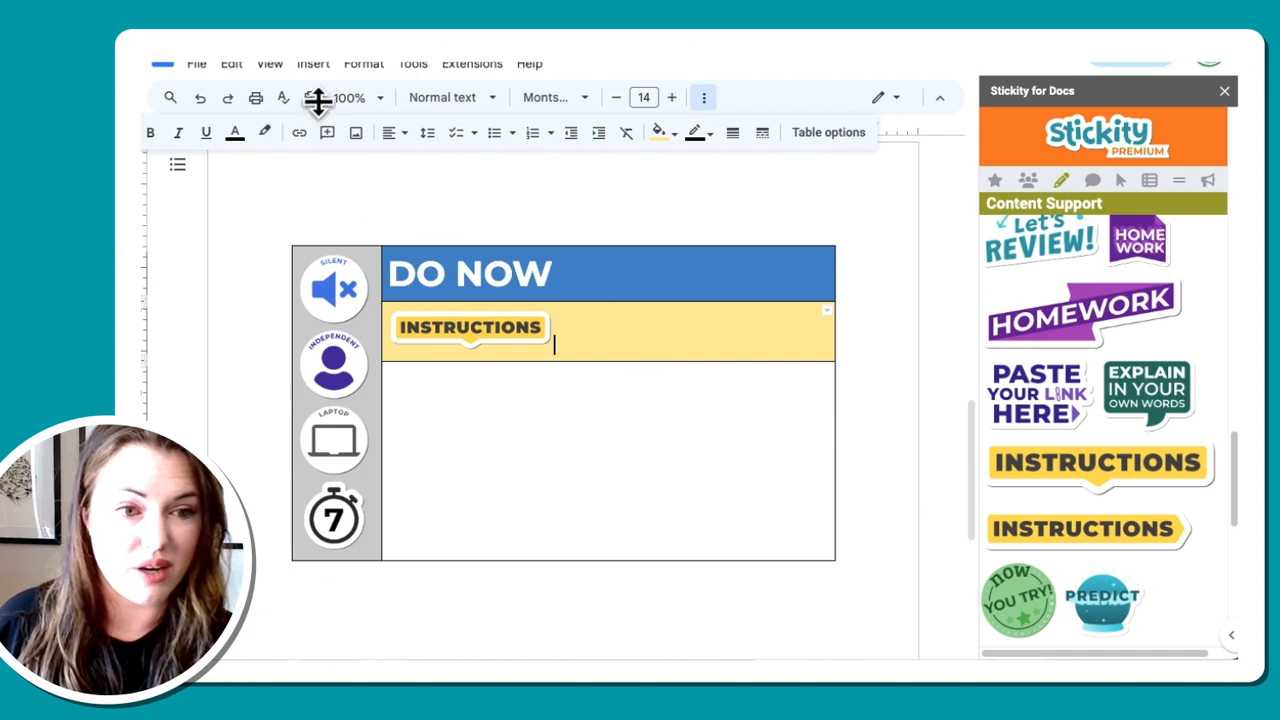
Step: Insert a nested table with one column and two rows below the INSTRUCTIONS sticker
{"action": "left_click", "coordinate": [313, 64]}
{"action": "mouse_move", "coordinate": [334, 142]}
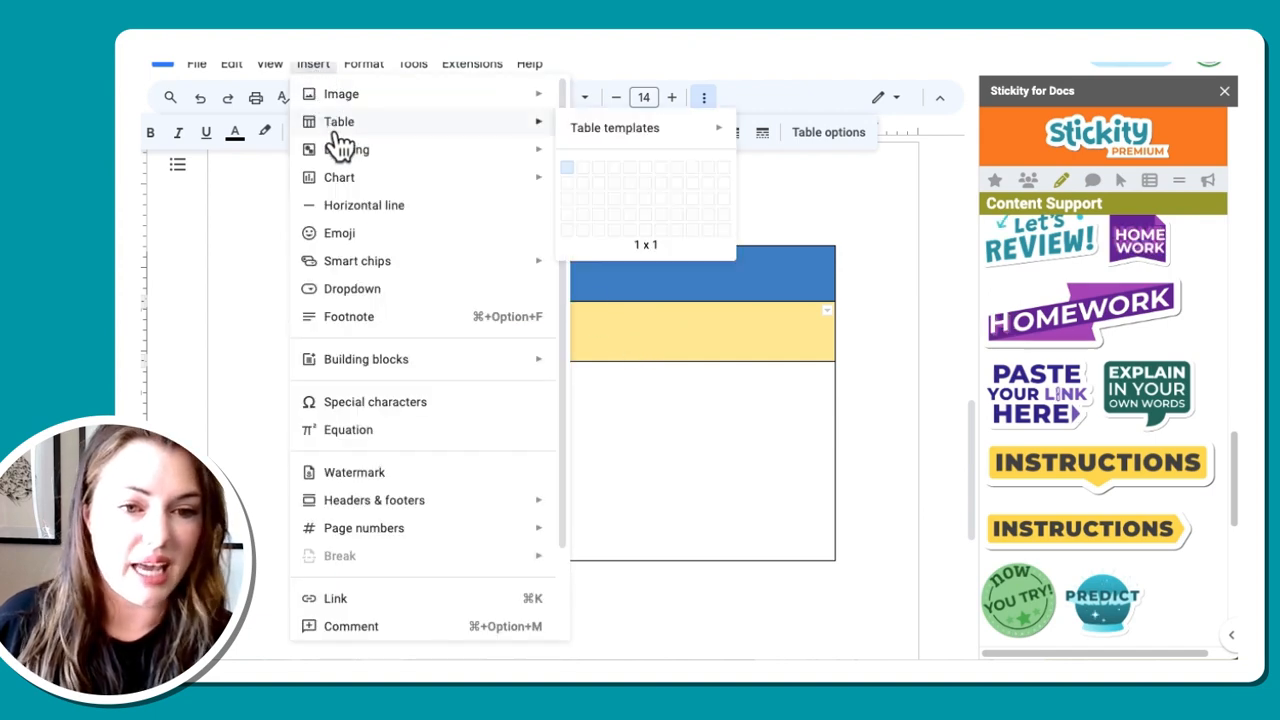
{"action": "left_click", "coordinate": [569, 184]}
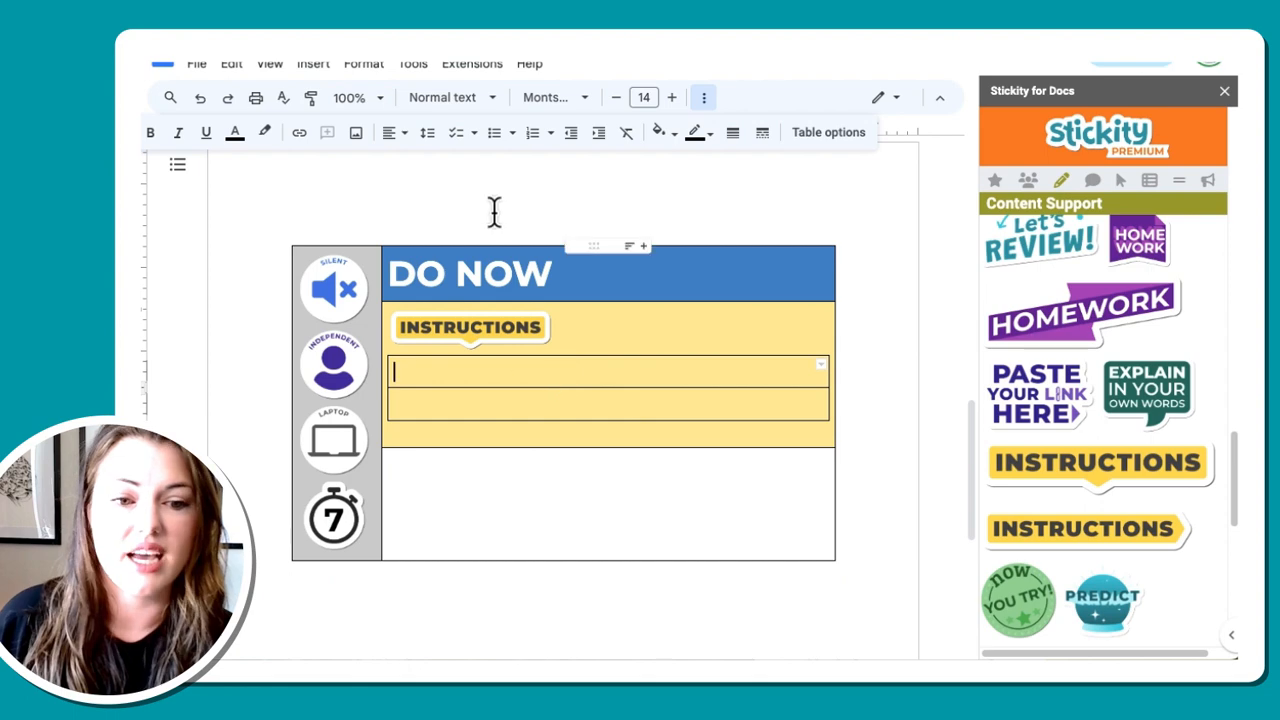
Step: Insert the blue 1 and yellow 2 hexagon stickers from Steps & Levels into the first and second rows of the nested table
{"action": "scroll", "coordinate": [505, 312], "scroll_direction": "up", "scroll_amount": 2}
{"action": "scroll", "coordinate": [505, 312], "scroll_direction": "up", "scroll_amount": 5}
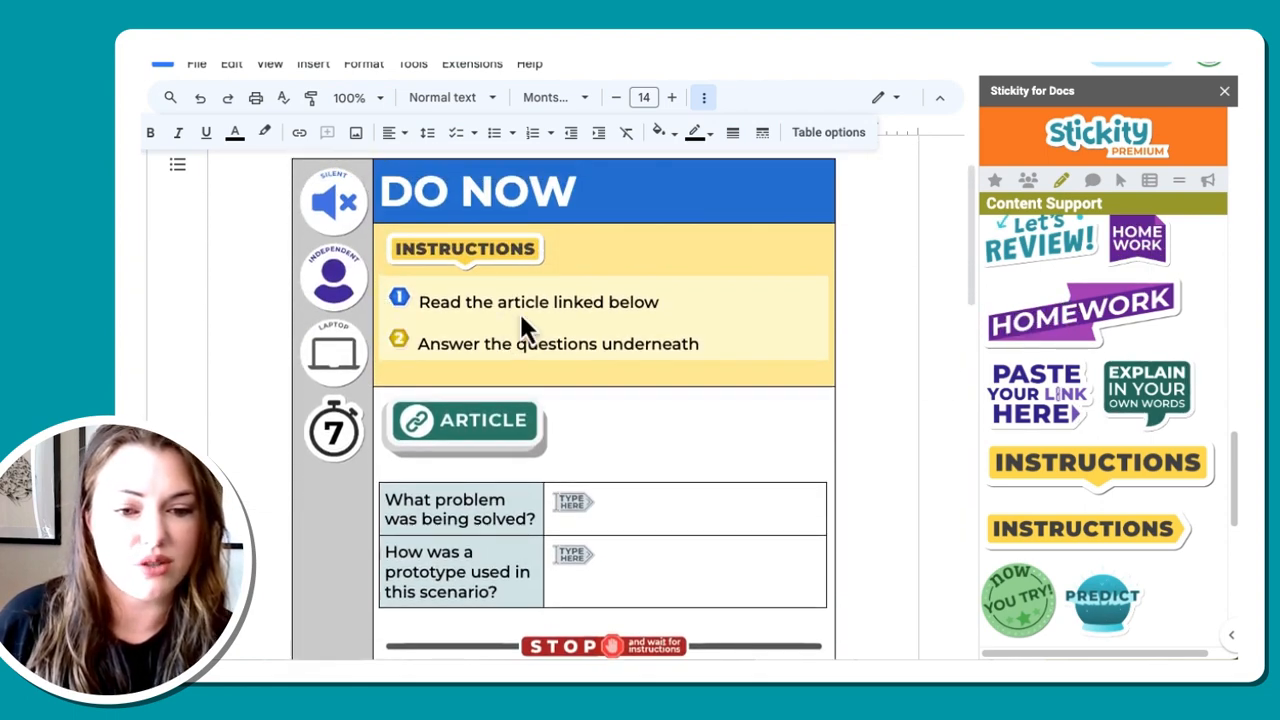
{"action": "scroll", "coordinate": [508, 365], "scroll_direction": "down", "scroll_amount": 10}
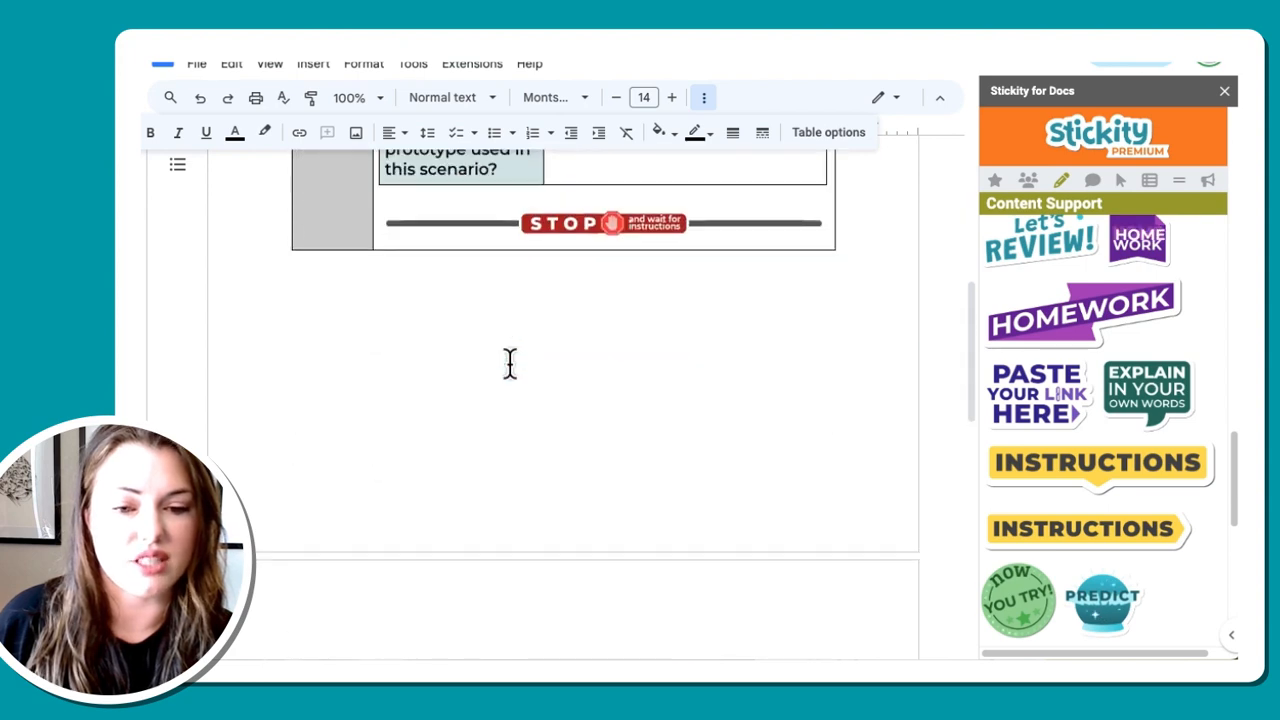
{"action": "scroll", "coordinate": [509, 362], "scroll_direction": "down", "scroll_amount": 3}
{"action": "scroll", "coordinate": [509, 362], "scroll_direction": "up", "scroll_amount": 2}
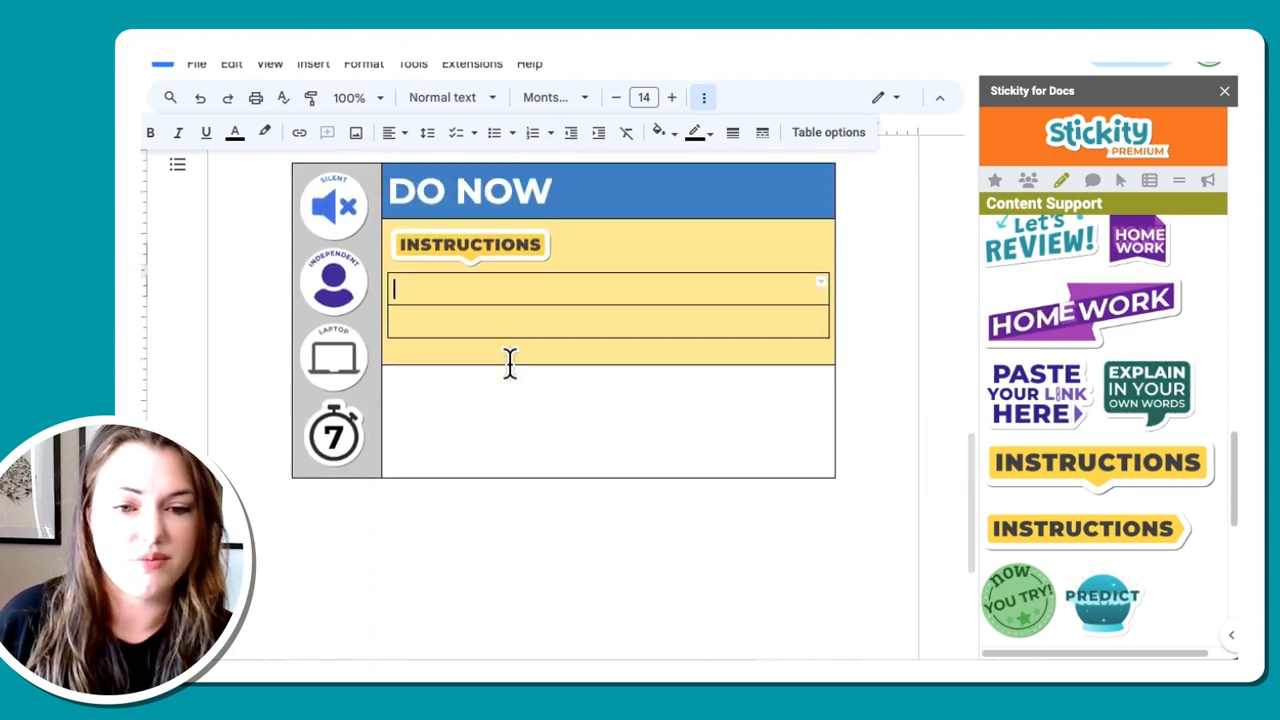
{"action": "left_click", "coordinate": [1149, 182]}
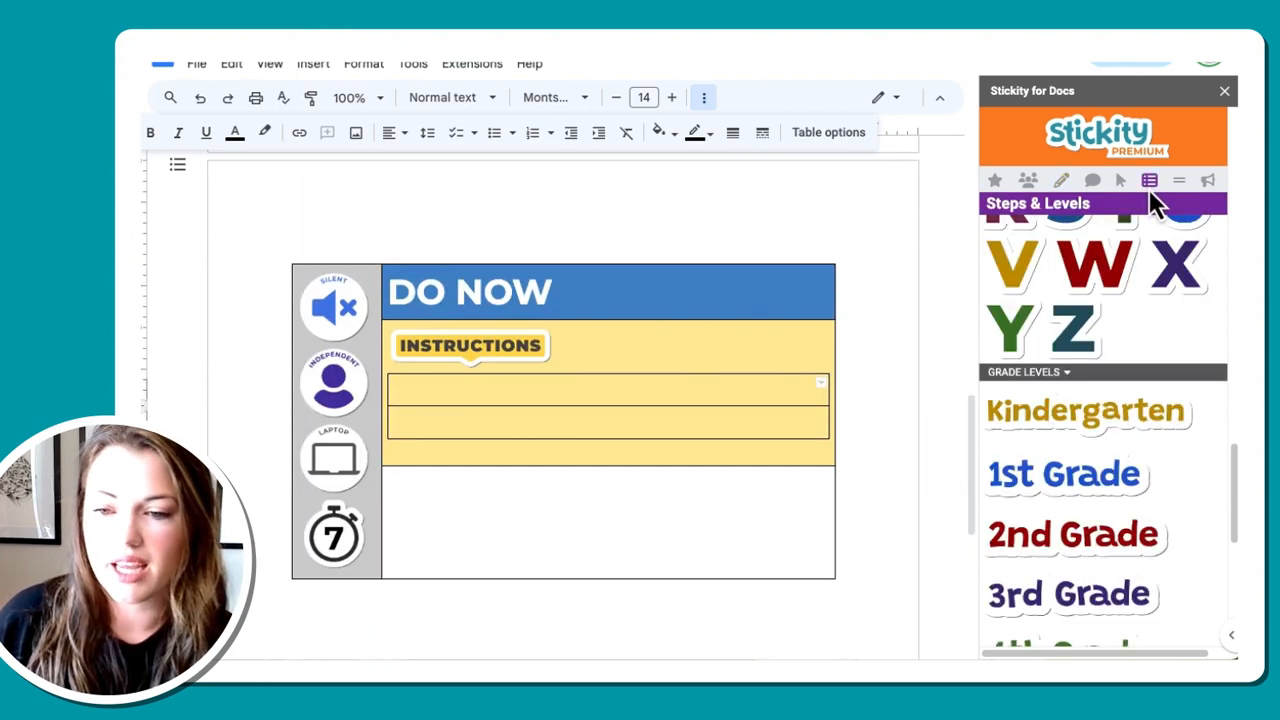
{"action": "scroll", "coordinate": [1130, 345], "scroll_direction": "up", "scroll_amount": 5}
{"action": "scroll", "coordinate": [1135, 352], "scroll_direction": "up", "scroll_amount": 3}
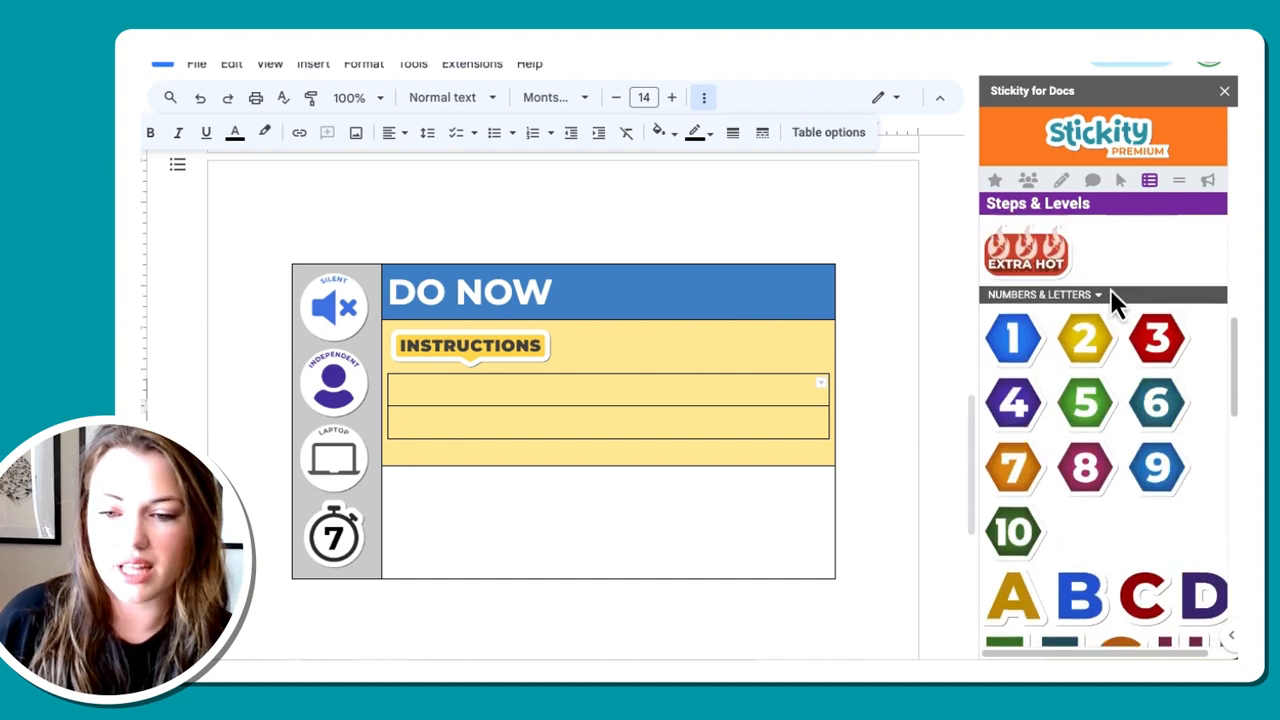
{"action": "left_click", "coordinate": [452, 388]}
{"action": "left_click", "coordinate": [1016, 358]}
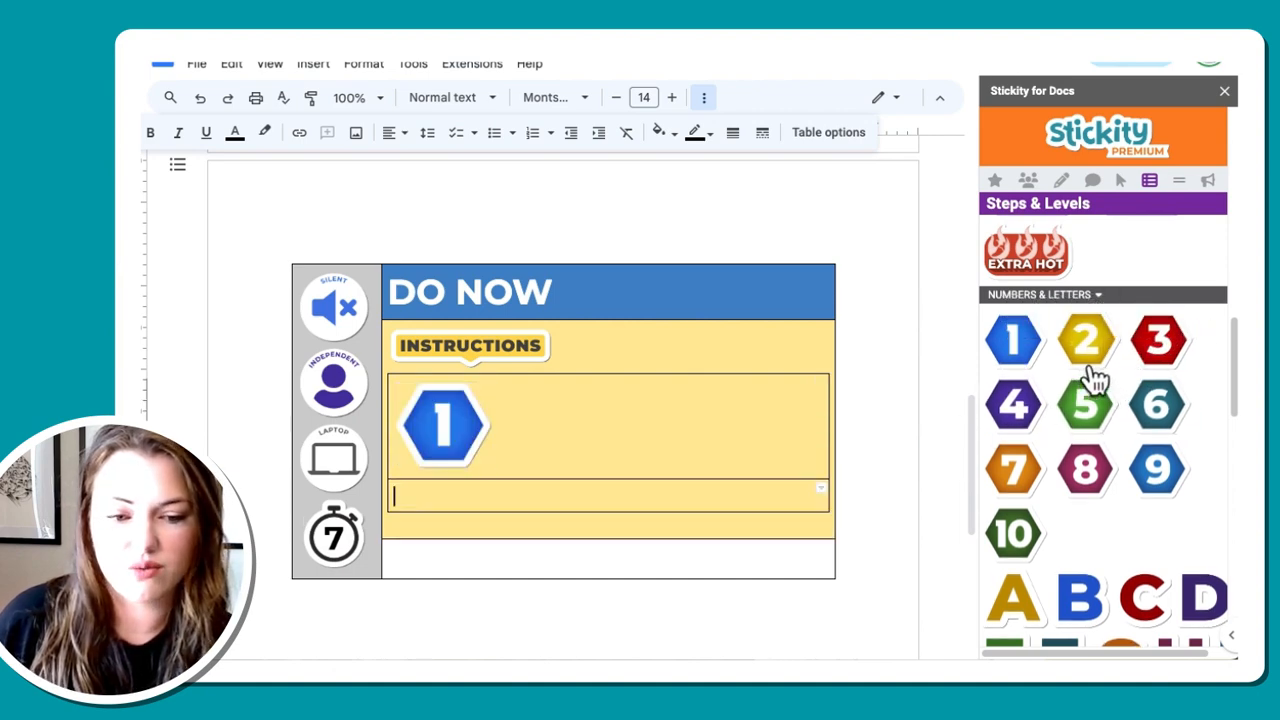
{"action": "left_click", "coordinate": [1091, 374]}
Step: Shrink the 1 and 2 number stickers in the nested table to about 0.4 inch wide each
{"action": "left_click", "coordinate": [488, 458]}
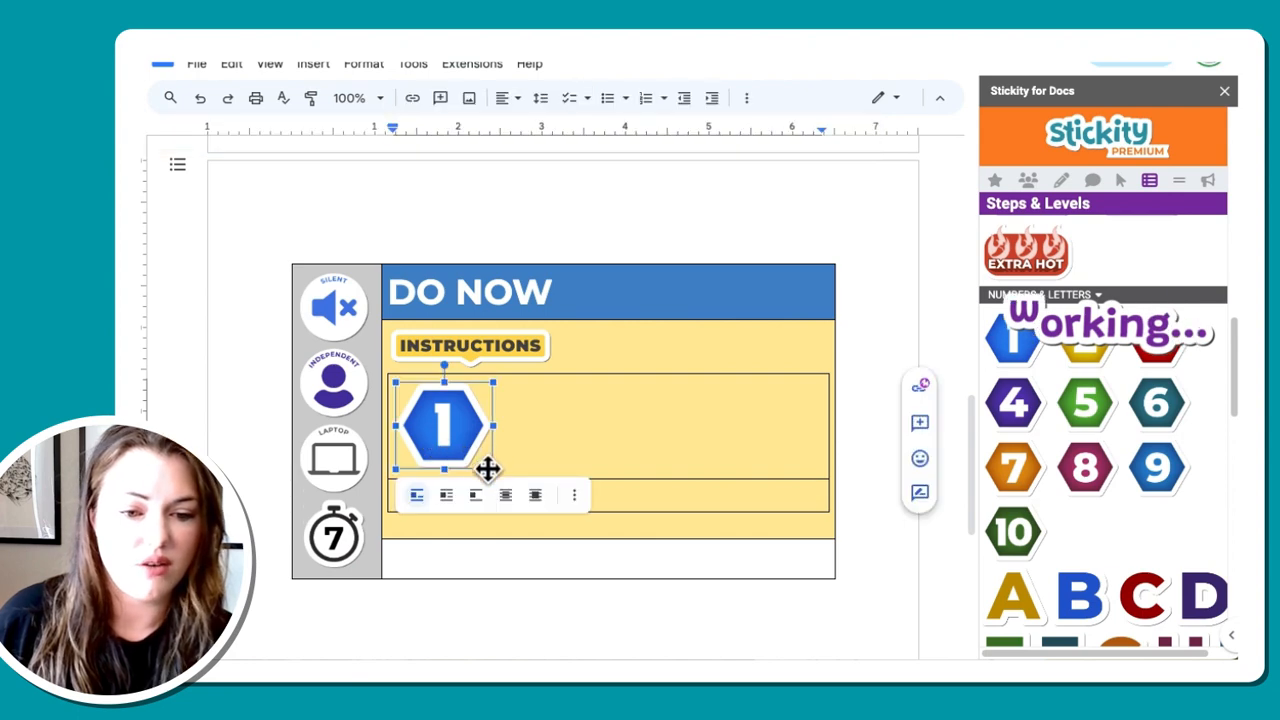
{"action": "left_click_drag", "start_coordinate": [420, 410], "coordinate": [421, 409]}
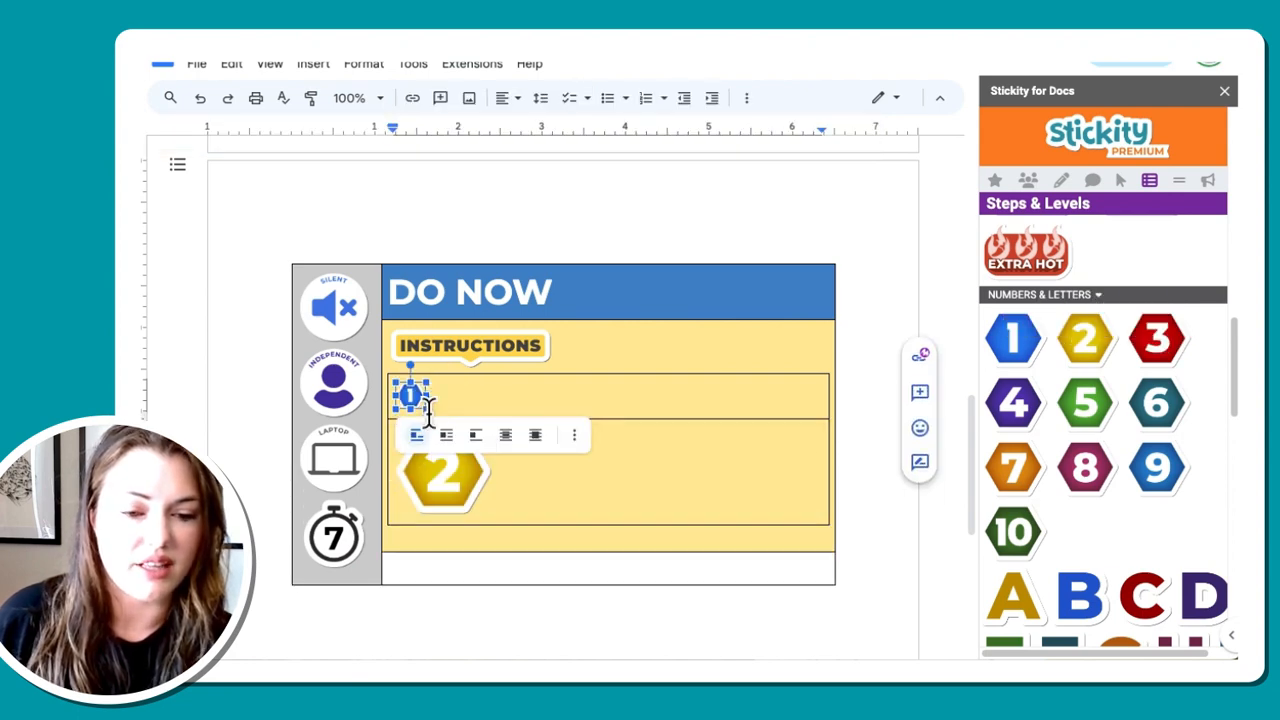
{"action": "left_click", "coordinate": [453, 492]}
{"action": "left_click_drag", "start_coordinate": [497, 520], "coordinate": [421, 457]}
{"action": "left_click", "coordinate": [477, 446]}
Step: Fill both rows of the nested instructions table with a paler yellow than the surrounding cell
{"action": "left_click_drag", "start_coordinate": [560, 397], "coordinate": [565, 443]}
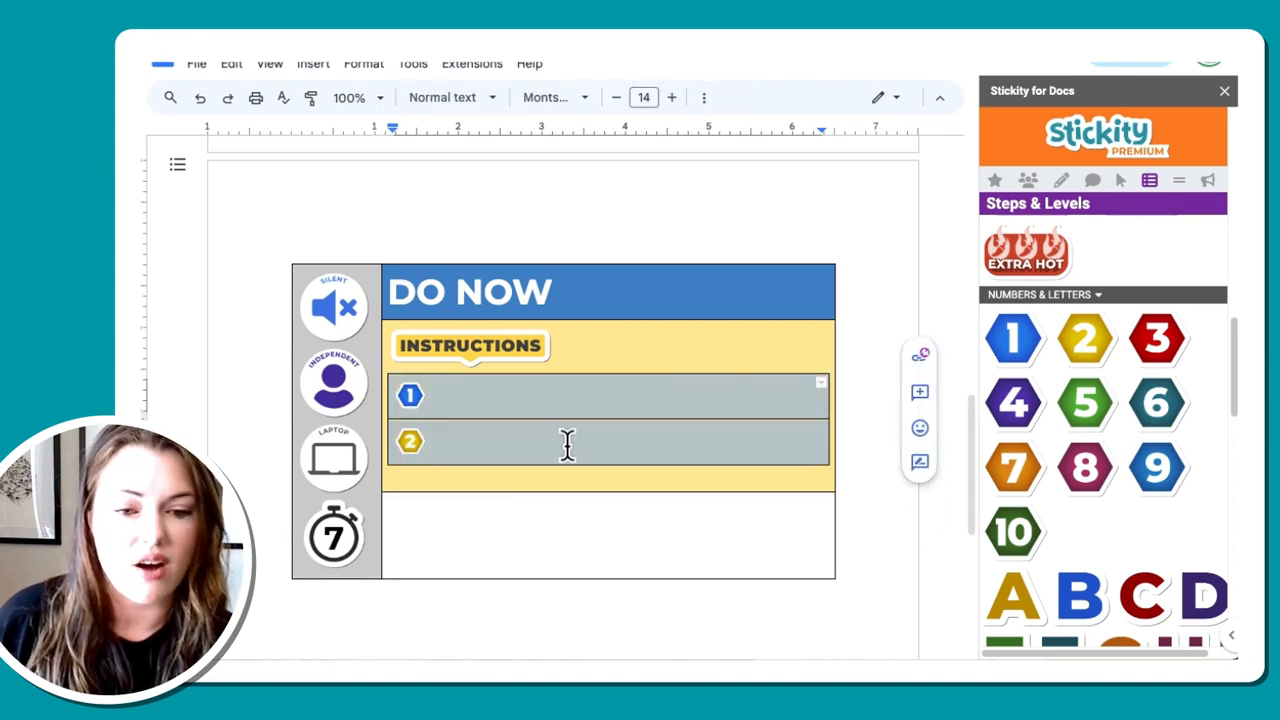
{"action": "left_click", "coordinate": [708, 106]}
{"action": "left_click", "coordinate": [640, 132]}
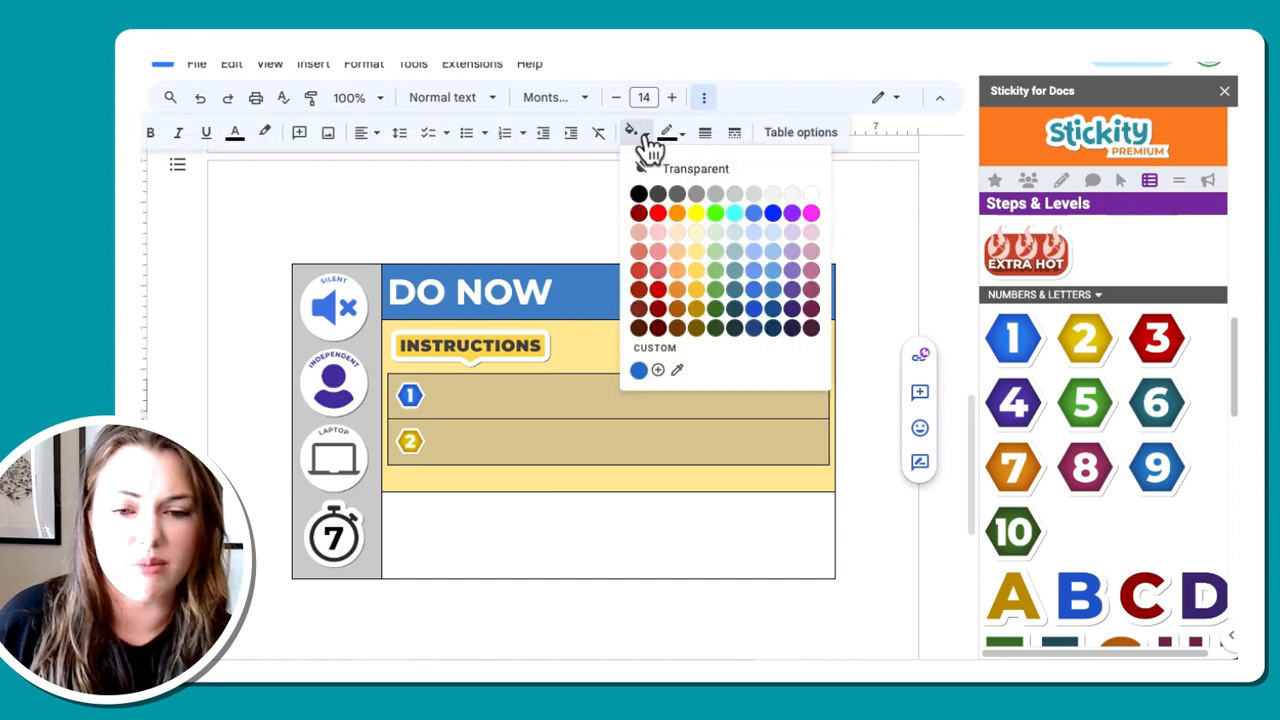
{"action": "left_click", "coordinate": [697, 231]}
{"action": "left_click", "coordinate": [508, 412]}
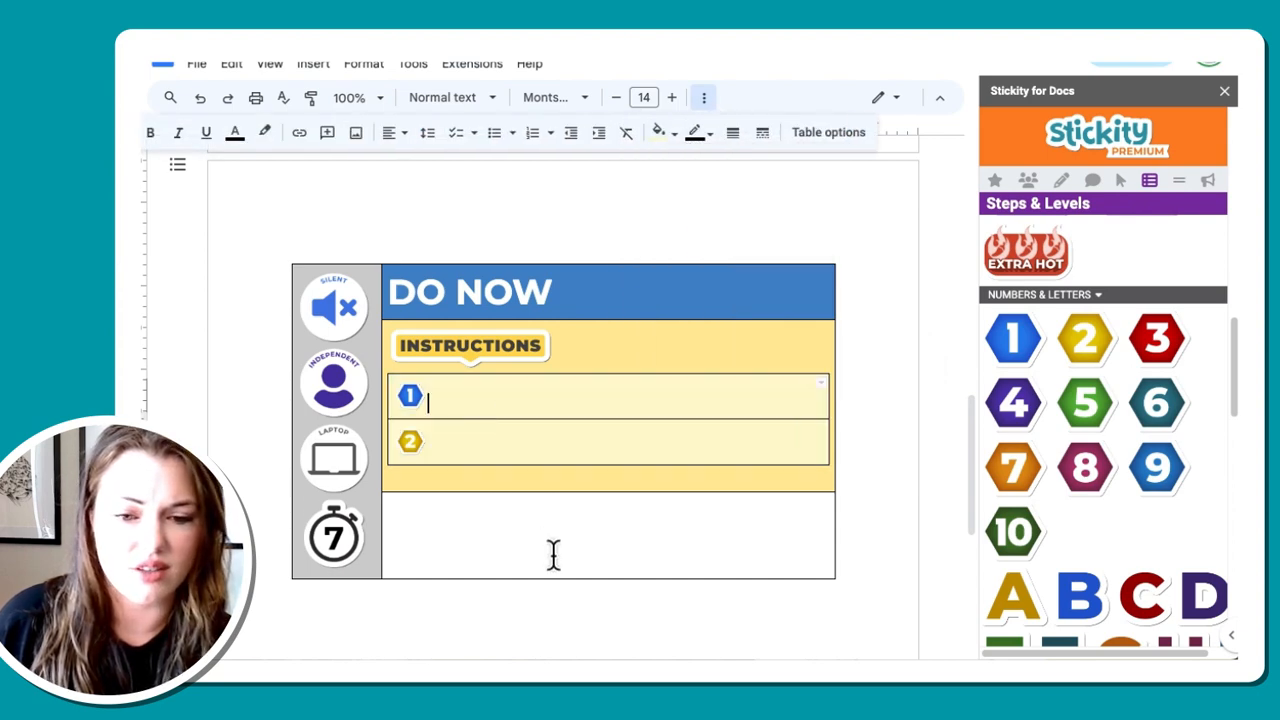
Step: Set the borders of both nested table rows to light yellow so they blend into the background
{"action": "left_click_drag", "start_coordinate": [525, 402], "coordinate": [534, 434]}
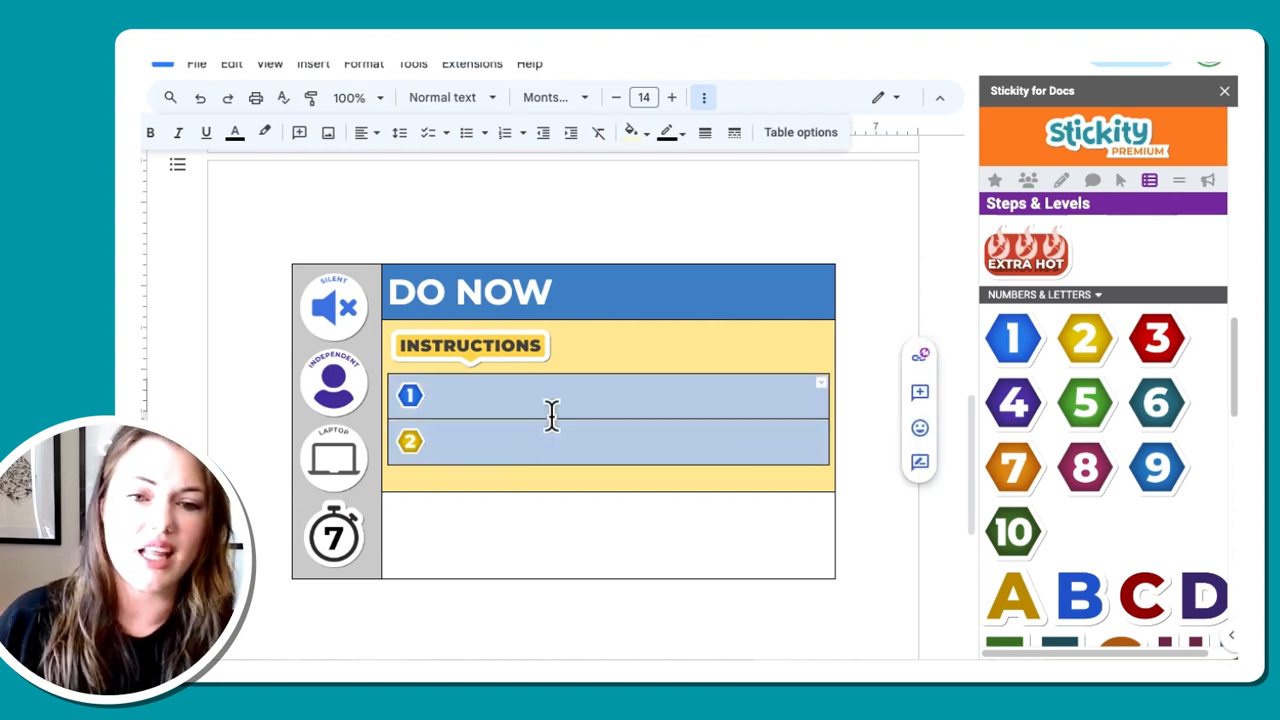
{"action": "left_click", "coordinate": [667, 145]}
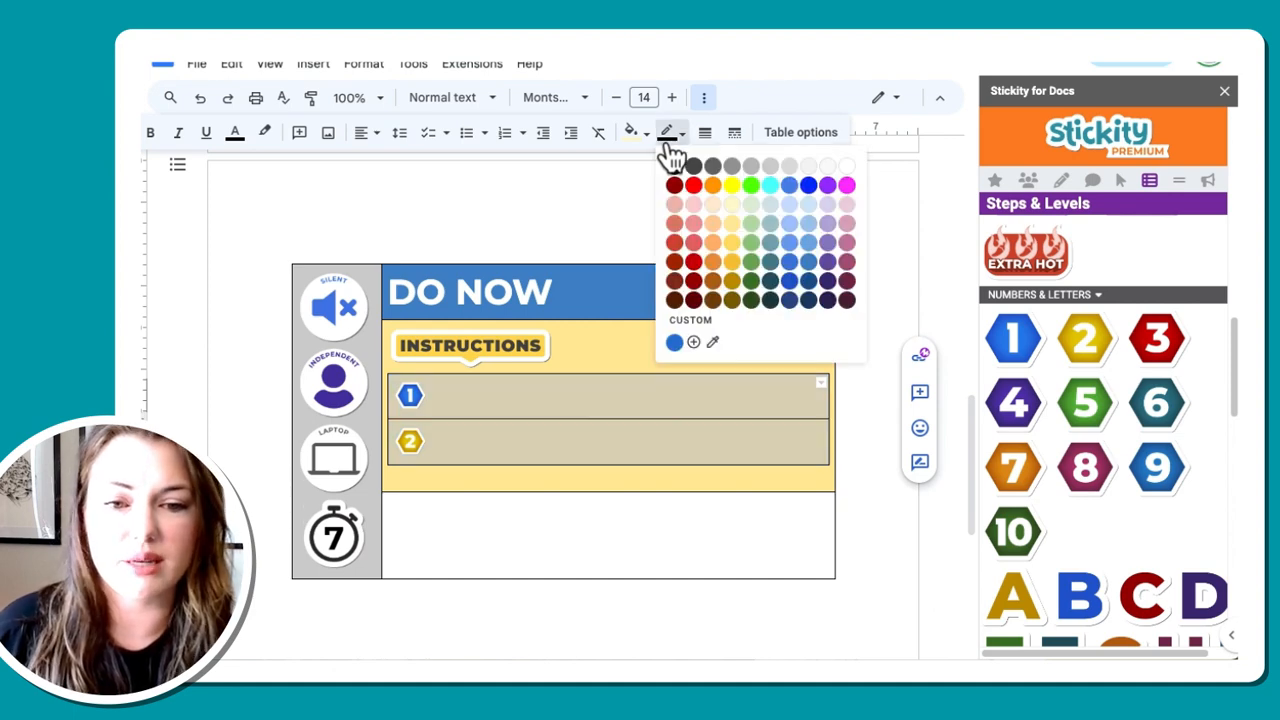
{"action": "left_click", "coordinate": [732, 222]}
{"action": "left_click", "coordinate": [886, 300]}
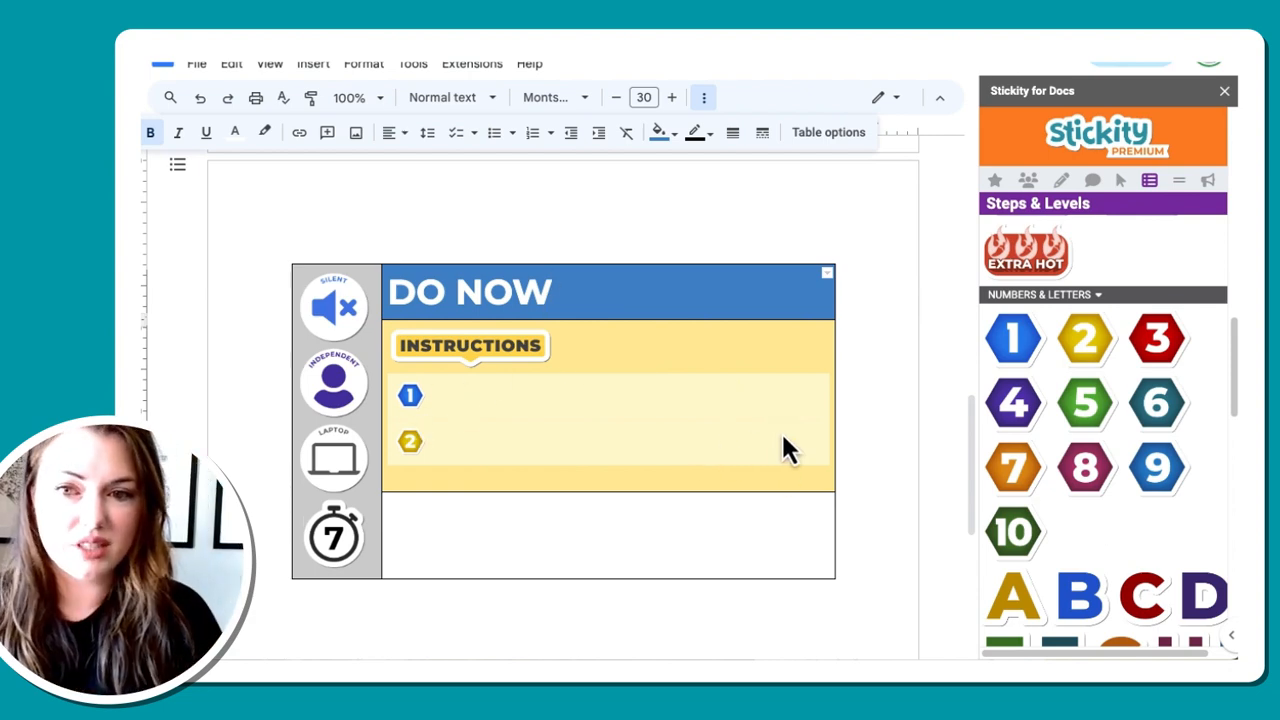
Step: Enter "Read the article linked below" beside the 1 sticker and "Answer the questions underneath" beside the 2 sticker
{"action": "left_click", "coordinate": [526, 398]}
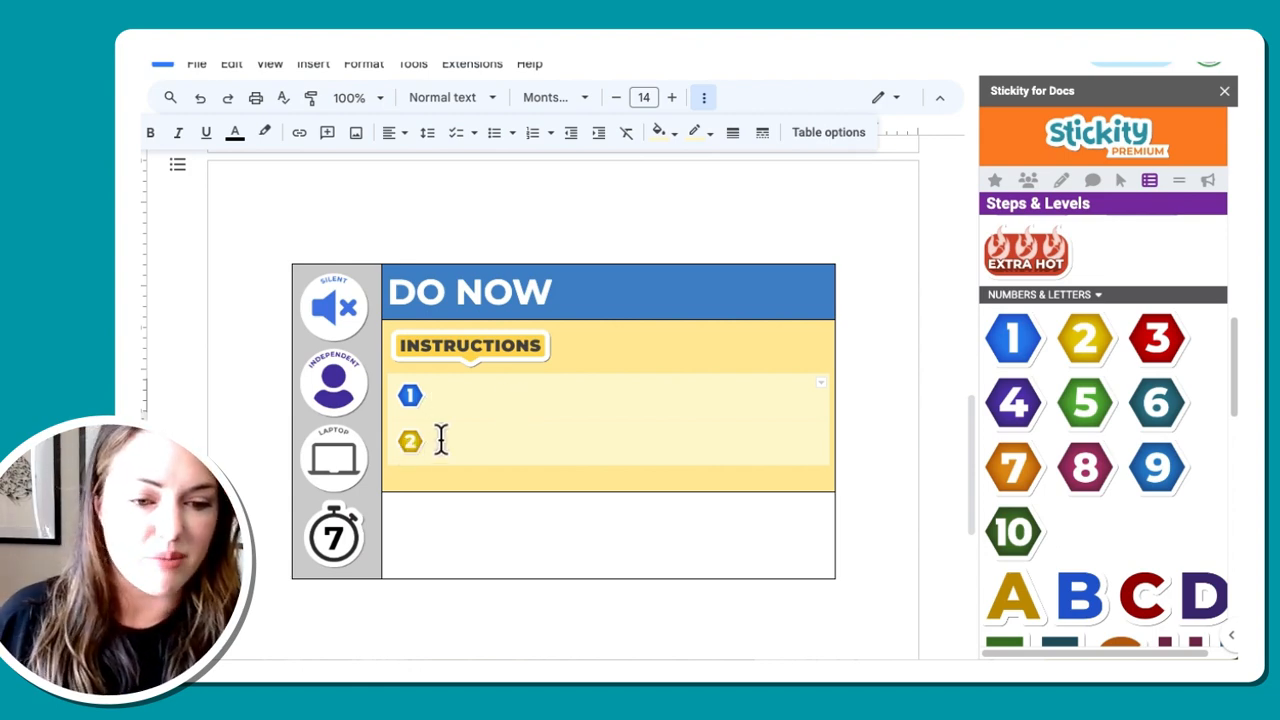
{"action": "scroll", "coordinate": [441, 440], "scroll_direction": "up", "scroll_amount": 3}
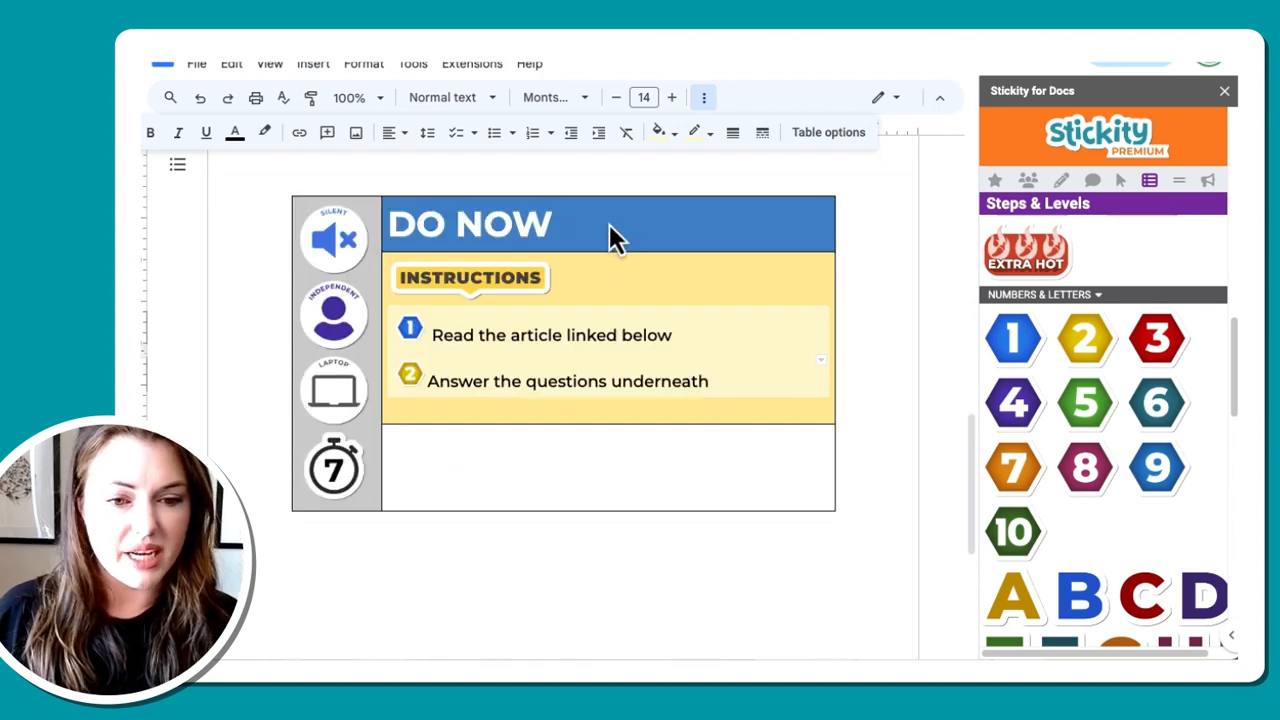
Step: Insert the green ARTICLE sticker from Buttons into the empty cell below the instructions and enlarge it to about 2.2 inches wide
{"action": "left_click", "coordinate": [507, 481]}
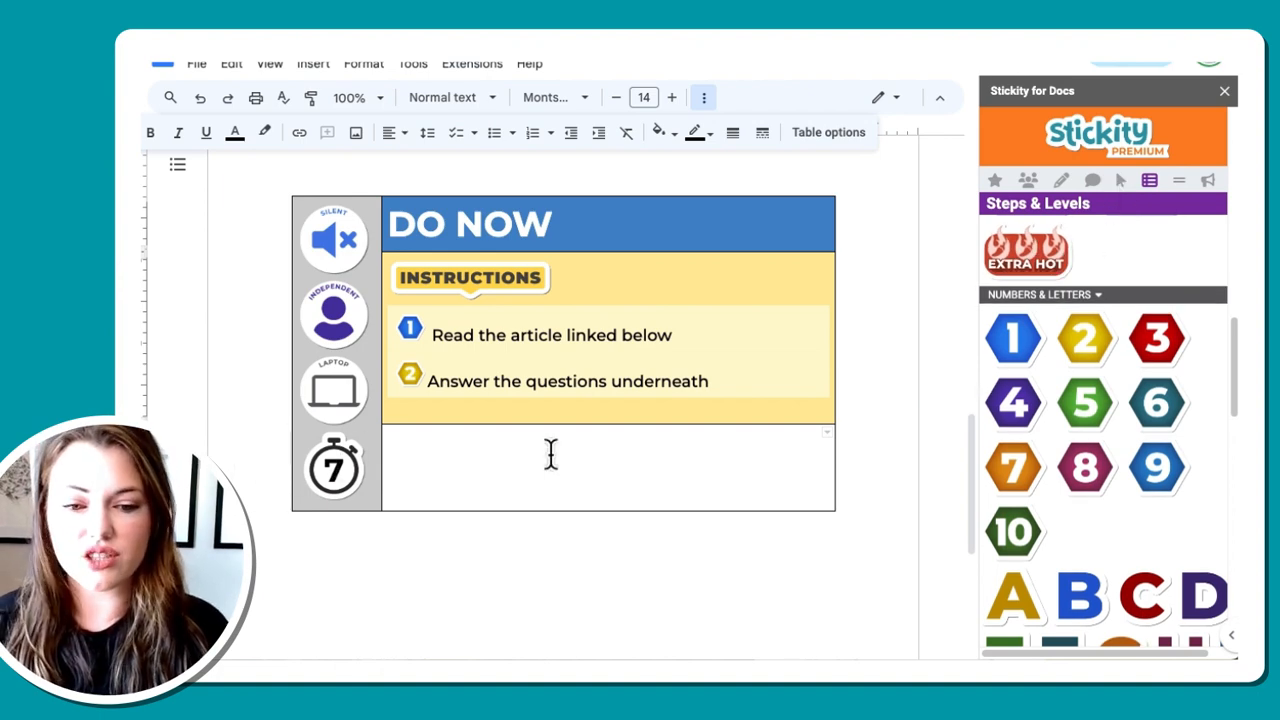
{"action": "left_click", "coordinate": [1121, 181]}
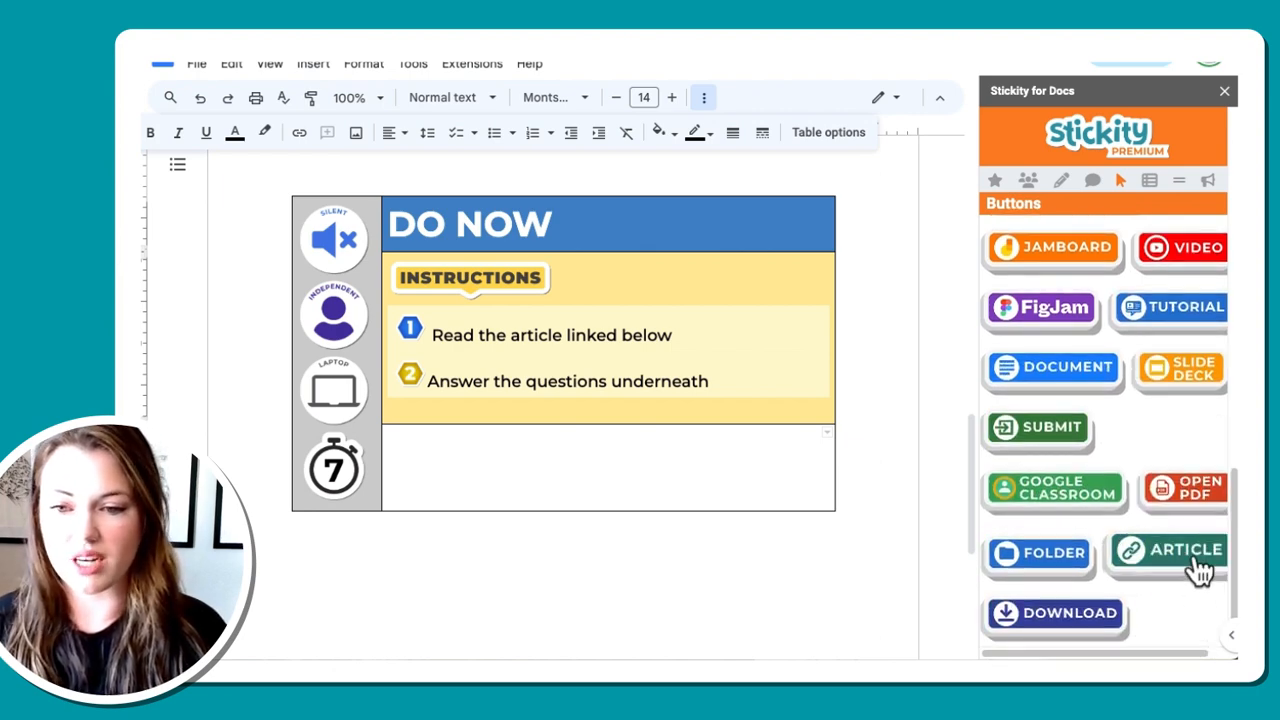
{"action": "left_click", "coordinate": [1200, 568]}
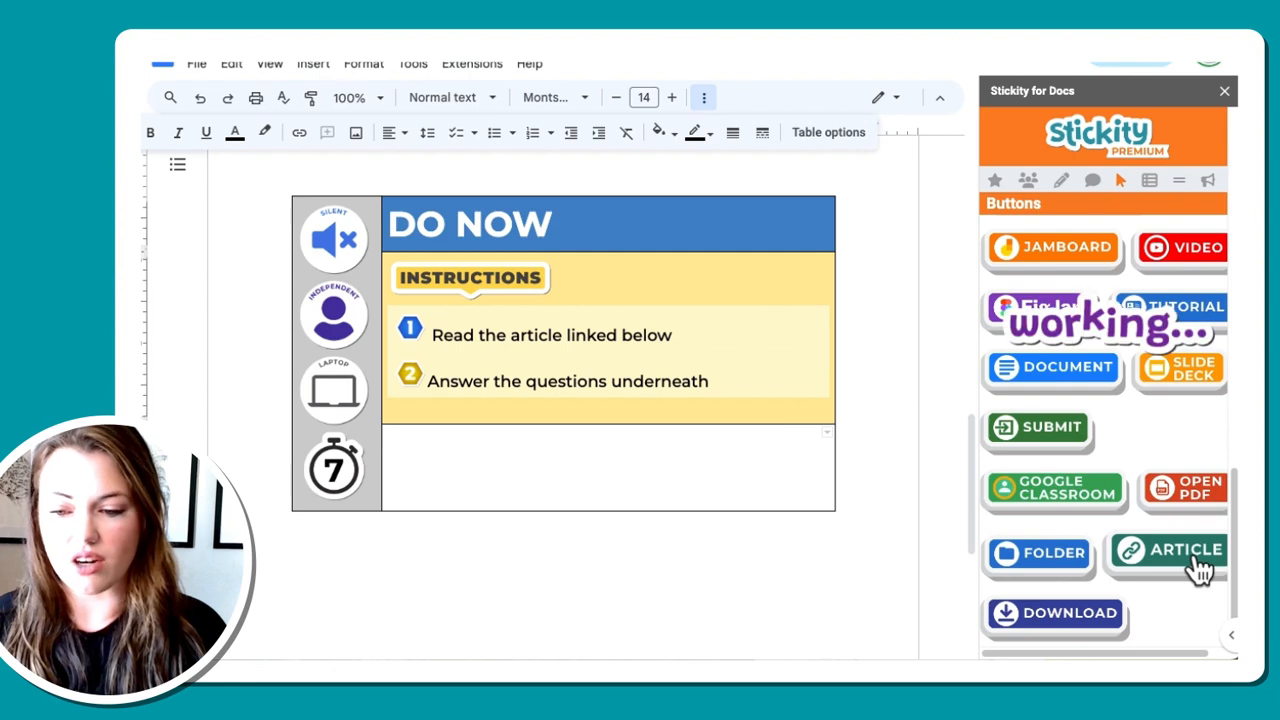
{"action": "left_click", "coordinate": [457, 451]}
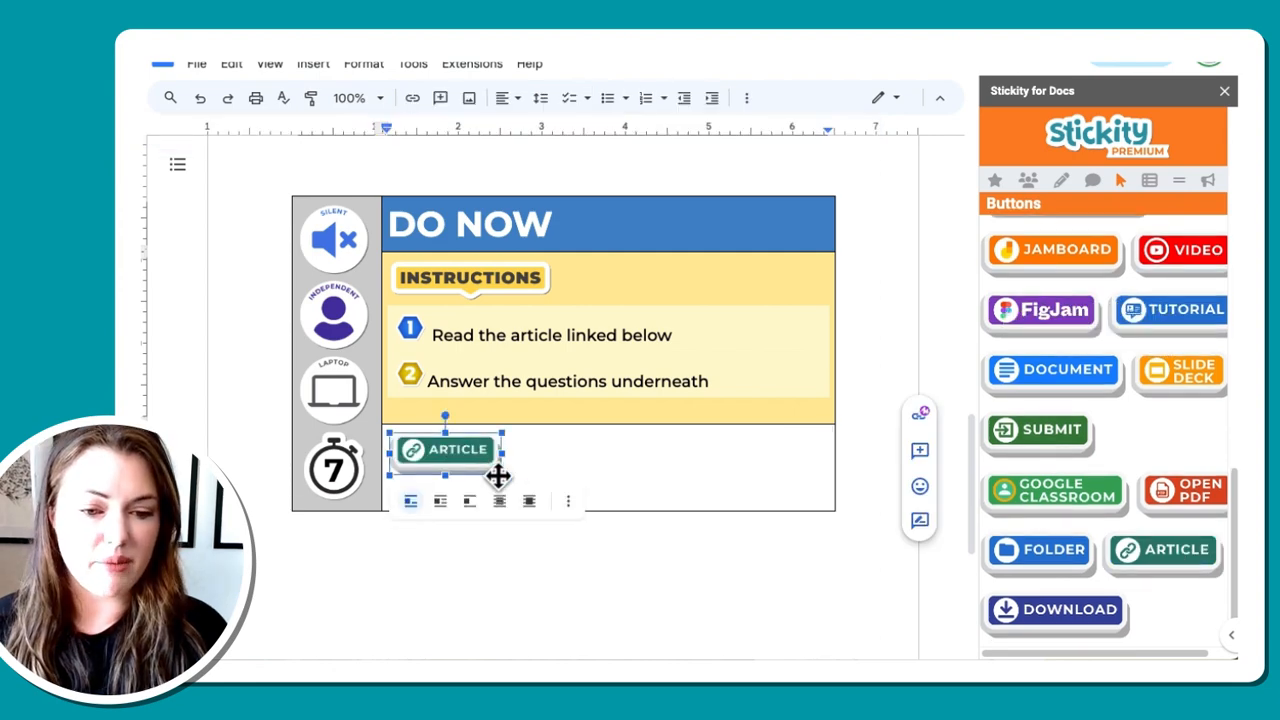
{"action": "left_click_drag", "start_coordinate": [506, 480], "coordinate": [573, 490]}
{"action": "left_click", "coordinate": [613, 478]}
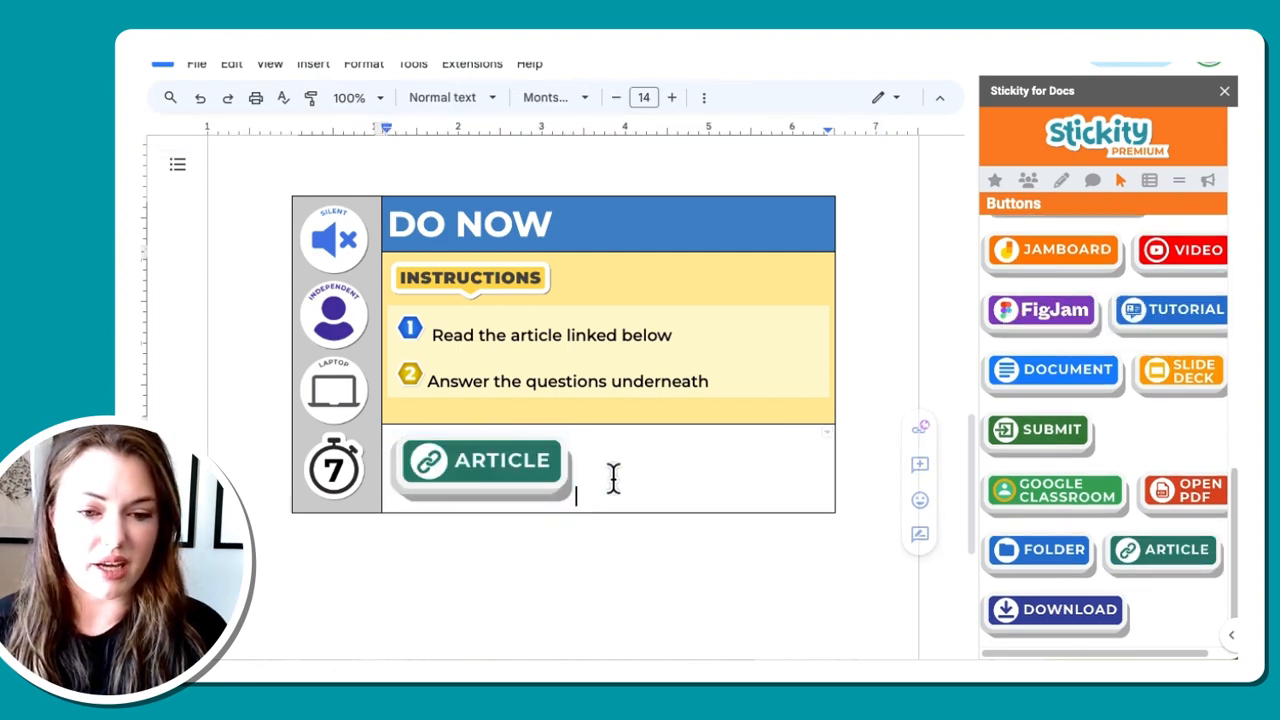
Step: Link the ARTICLE sticker to the copied newsela.com address of the kids-invent-flash-flood-device article
{"action": "left_click", "coordinate": [478, 476]}
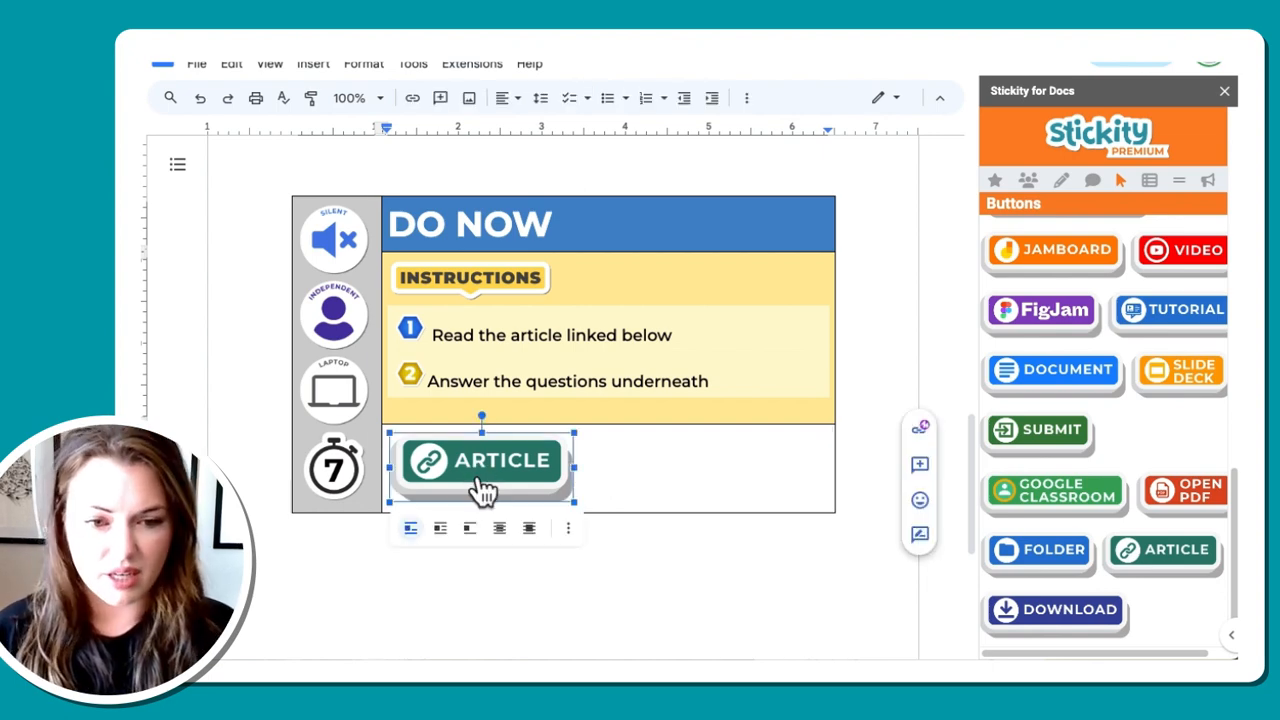
{"action": "key", "text": "ctrl+k"}
{"action": "key", "text": "ctrl+v"}
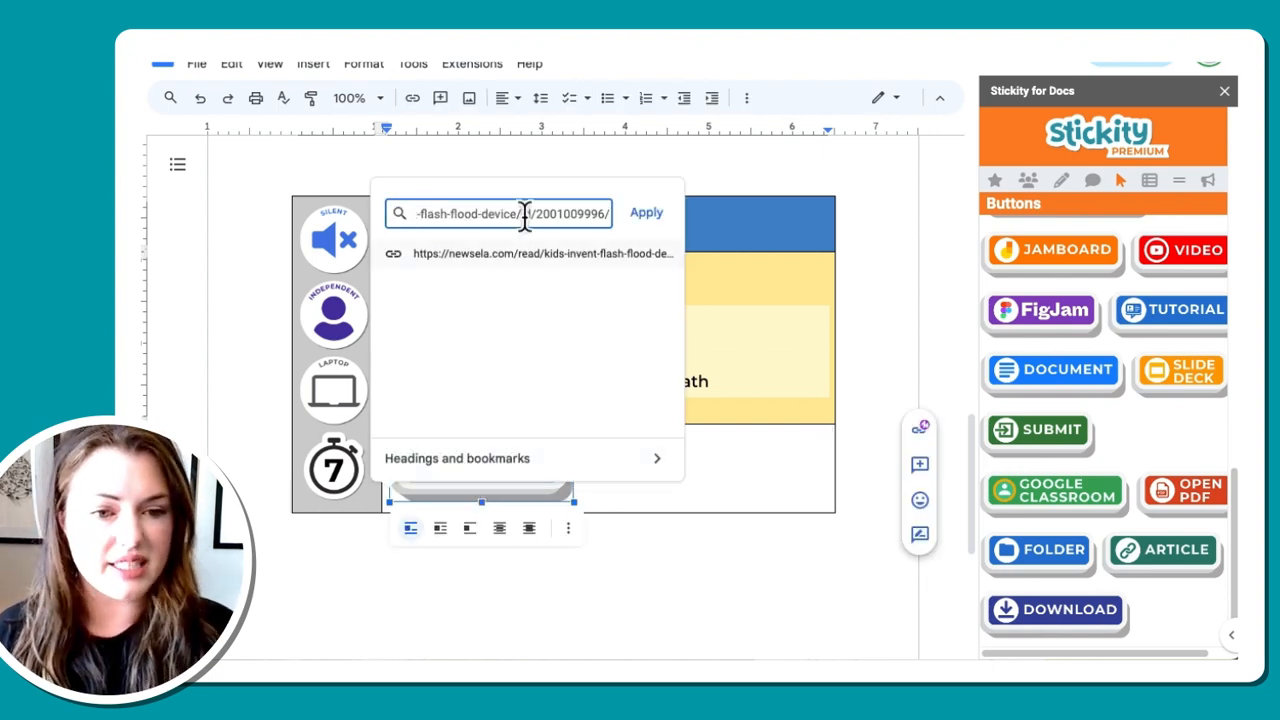
{"action": "left_click", "coordinate": [641, 214]}
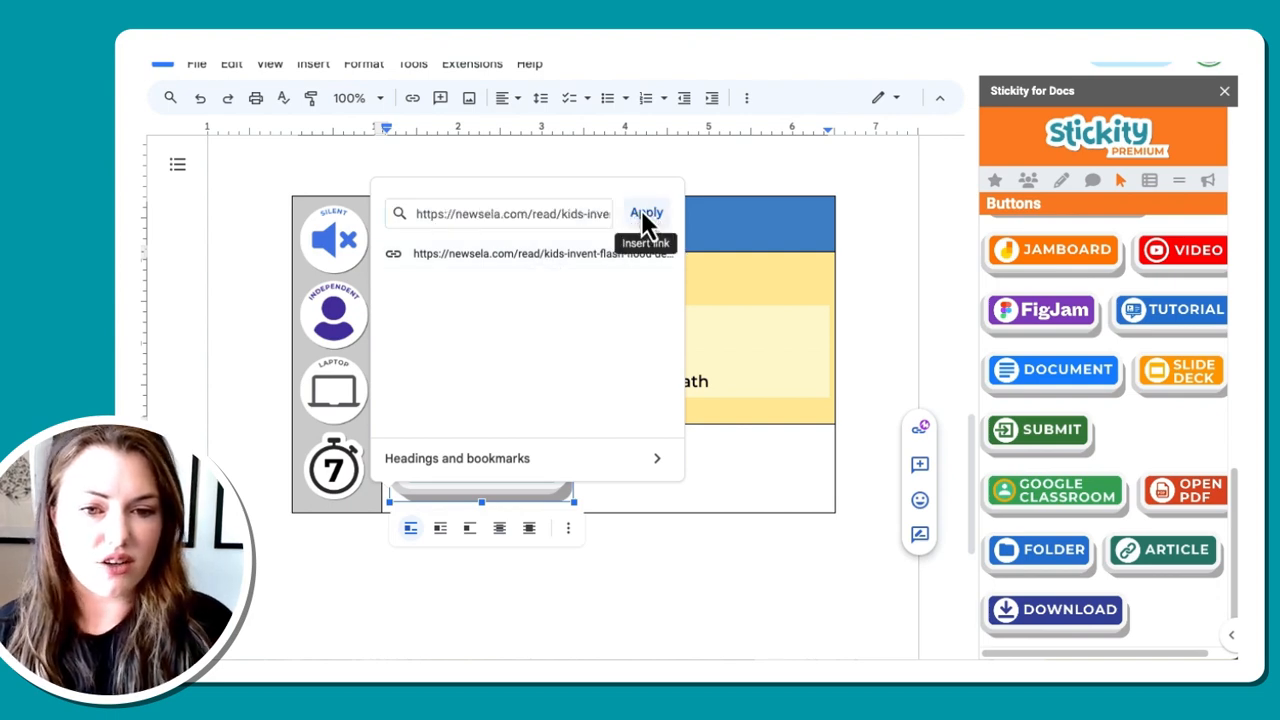
{"action": "left_click", "coordinate": [503, 483]}
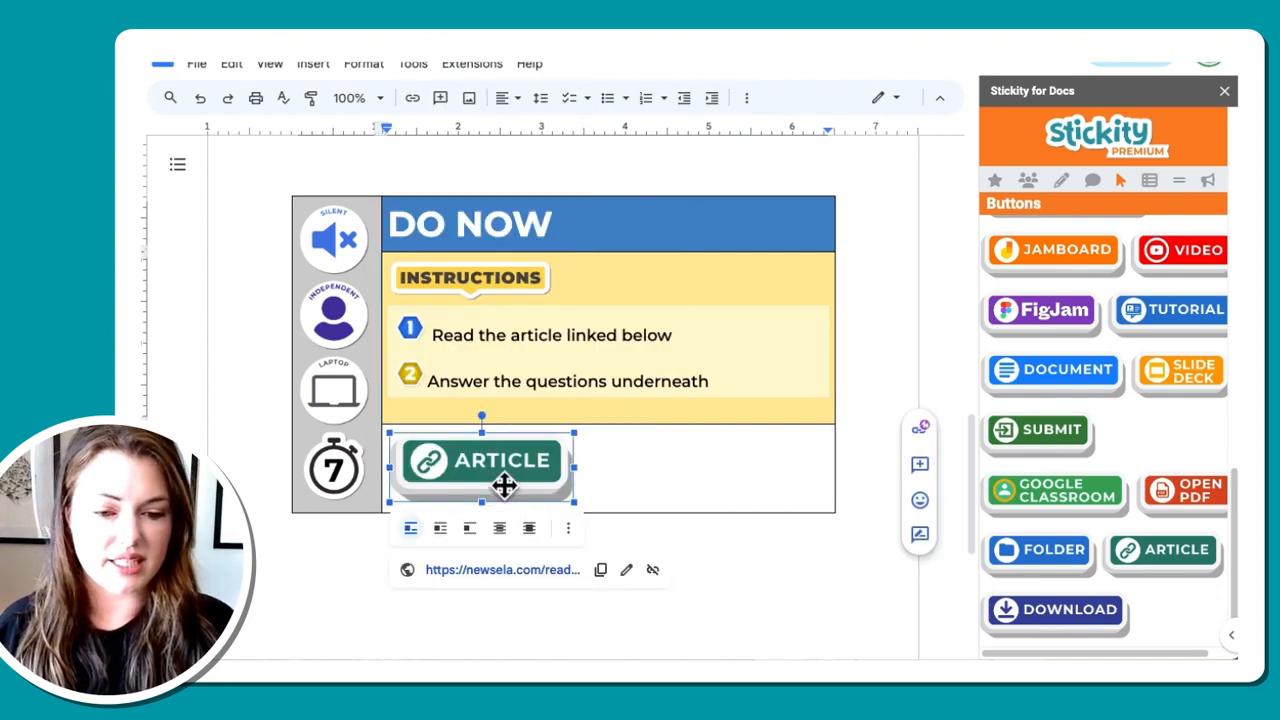
Step: Insert a two-by-two table on a new line below the ARTICLE sticker and narrow its first column to about 2 inches
{"action": "left_click", "coordinate": [603, 475]}
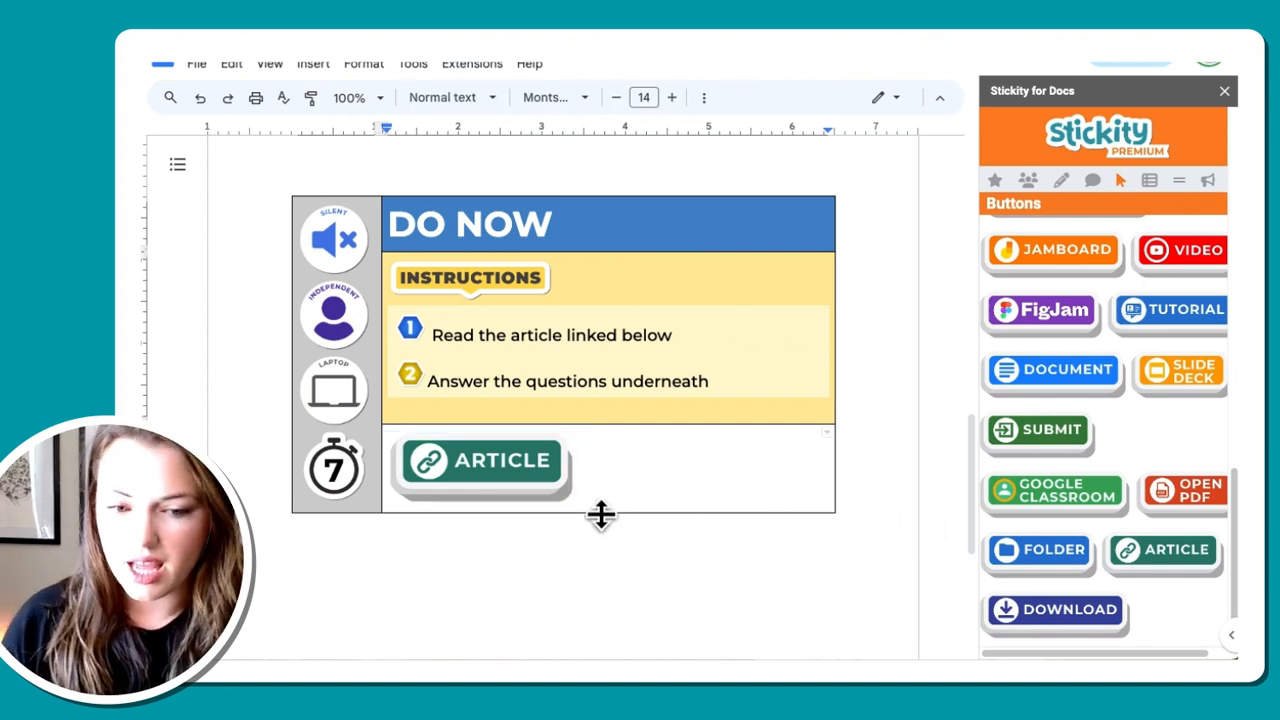
{"action": "key", "text": "Return"}
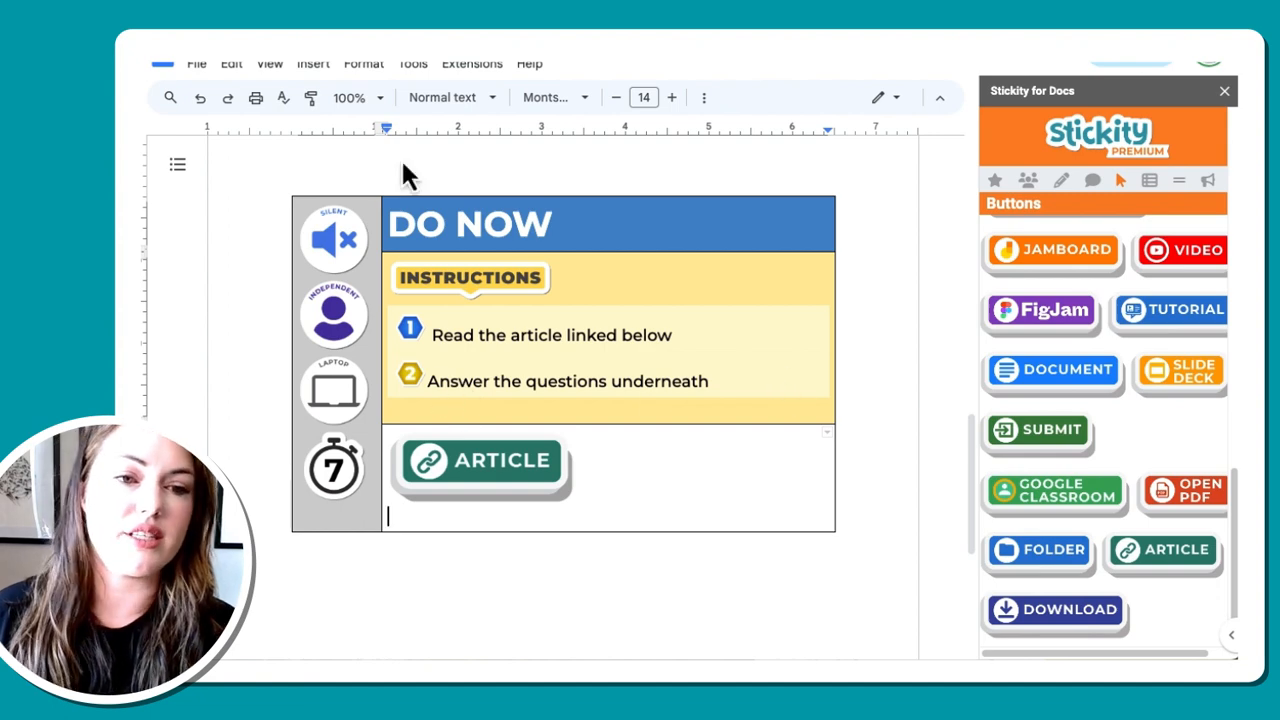
{"action": "left_click", "coordinate": [302, 80]}
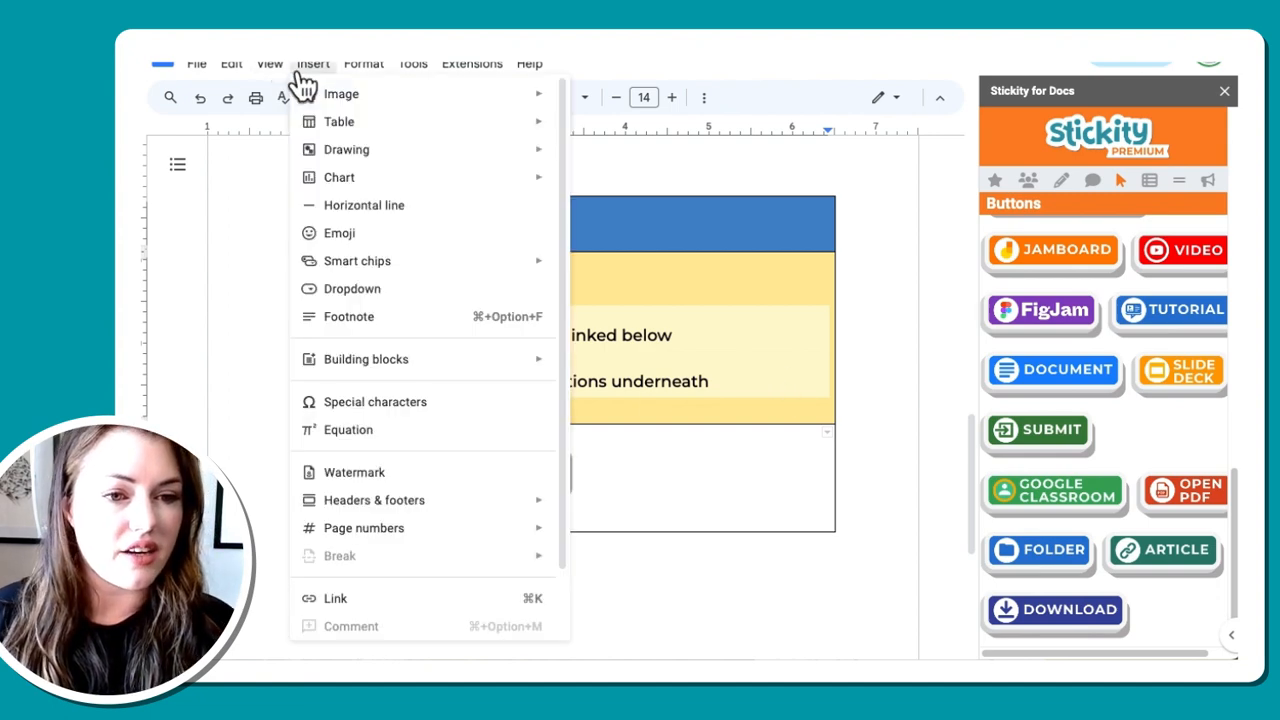
{"action": "mouse_move", "coordinate": [362, 124]}
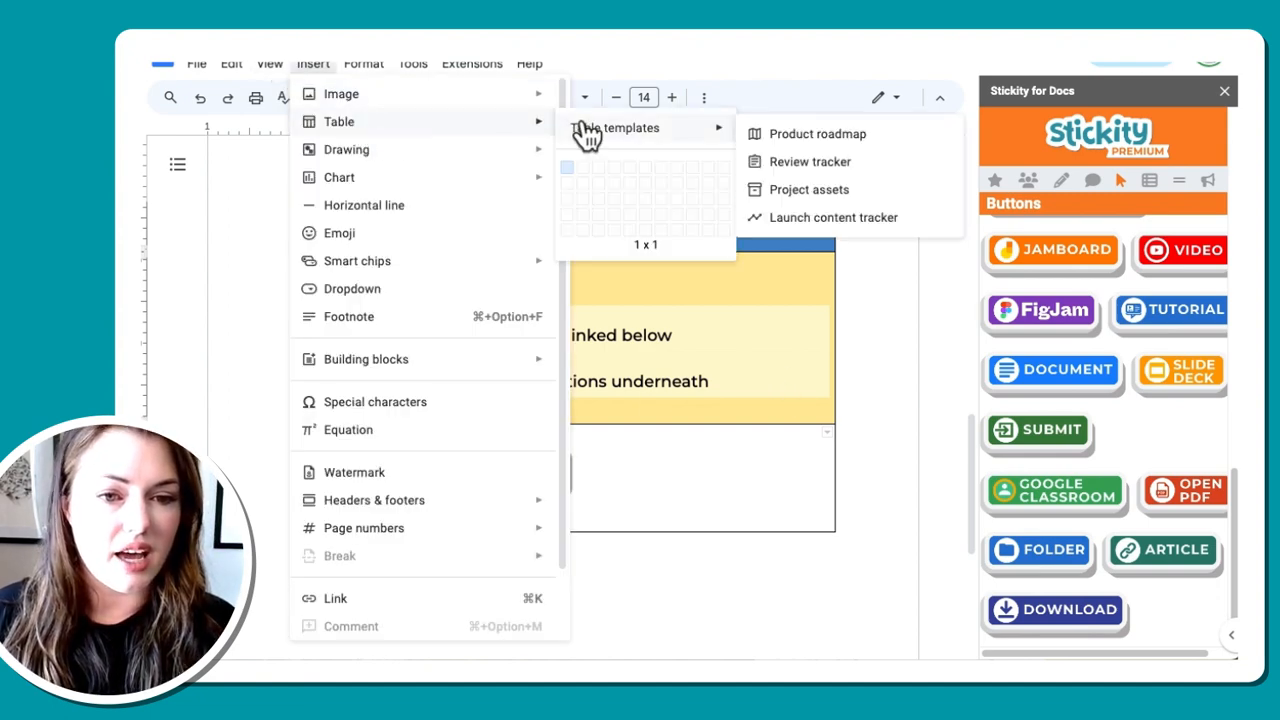
{"action": "left_click", "coordinate": [587, 199]}
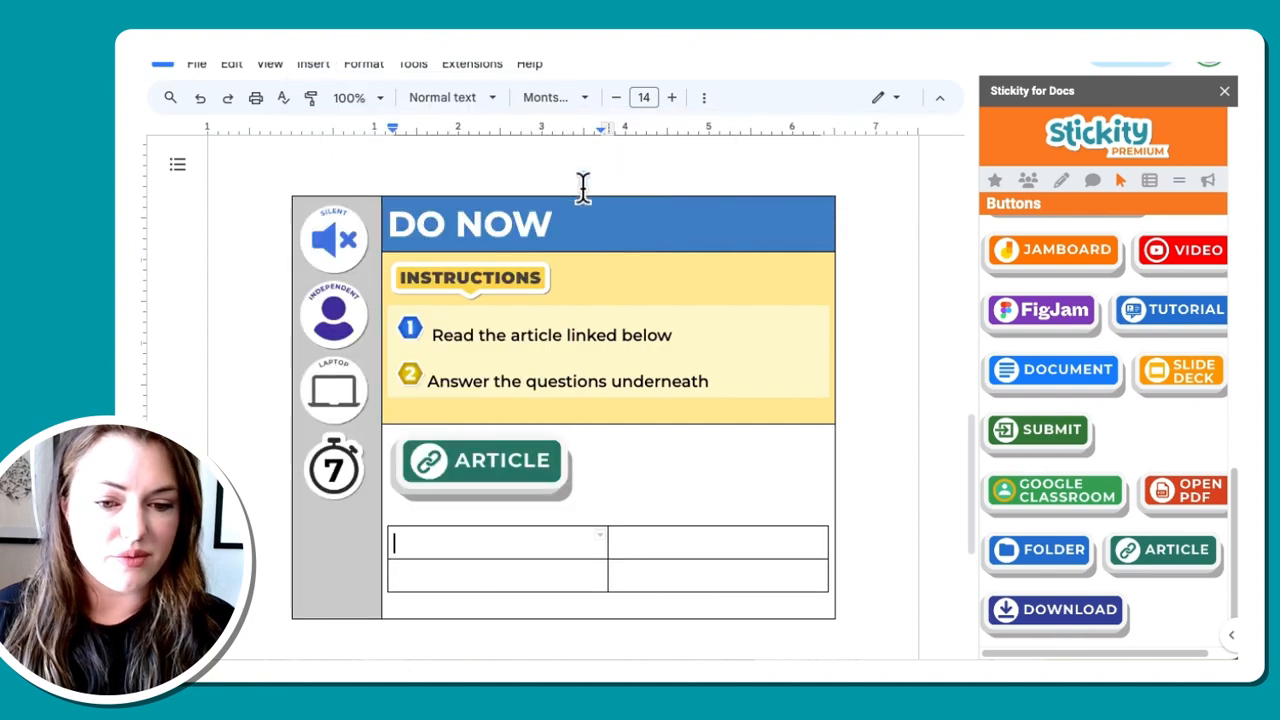
{"action": "left_click_drag", "start_coordinate": [606, 557], "coordinate": [554, 557]}
Step: Copy "What problem was being solved?" and "How was a prototype used in this scenario?" from the finished example into the new table's first column
{"action": "scroll", "coordinate": [472, 545], "scroll_direction": "up", "scroll_amount": 2}
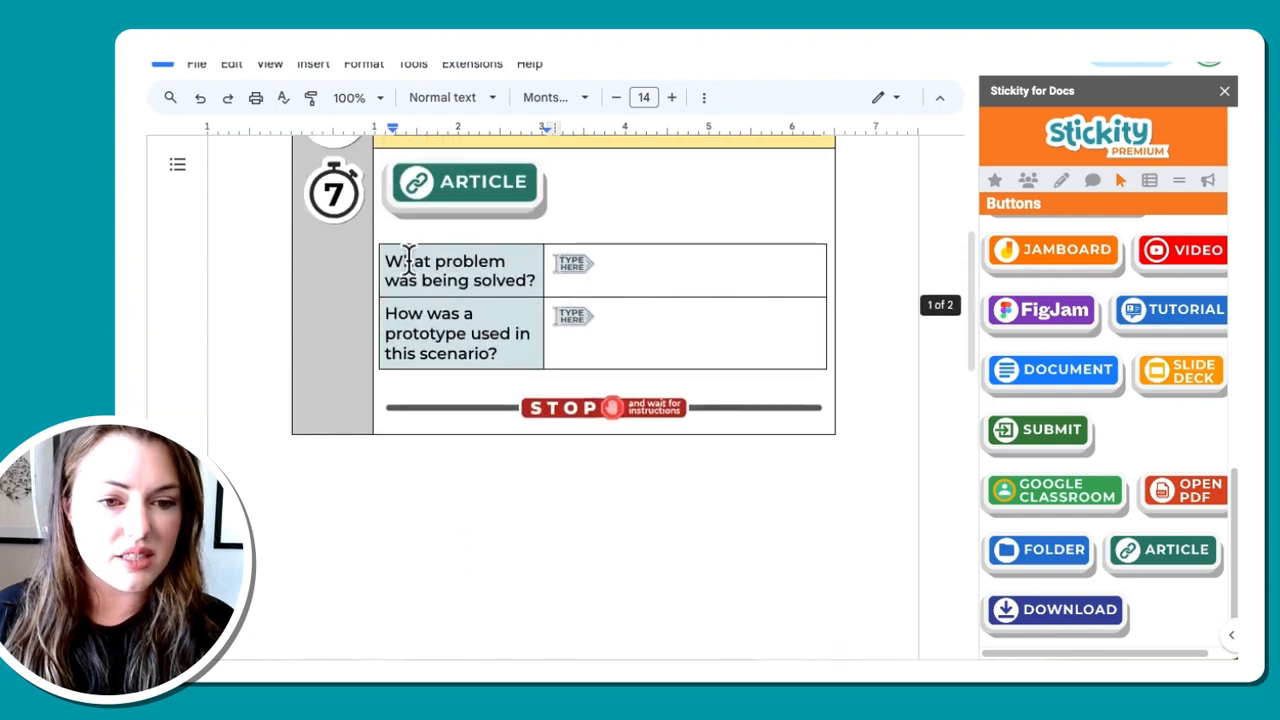
{"action": "left_click_drag", "start_coordinate": [386, 271], "coordinate": [531, 411]}
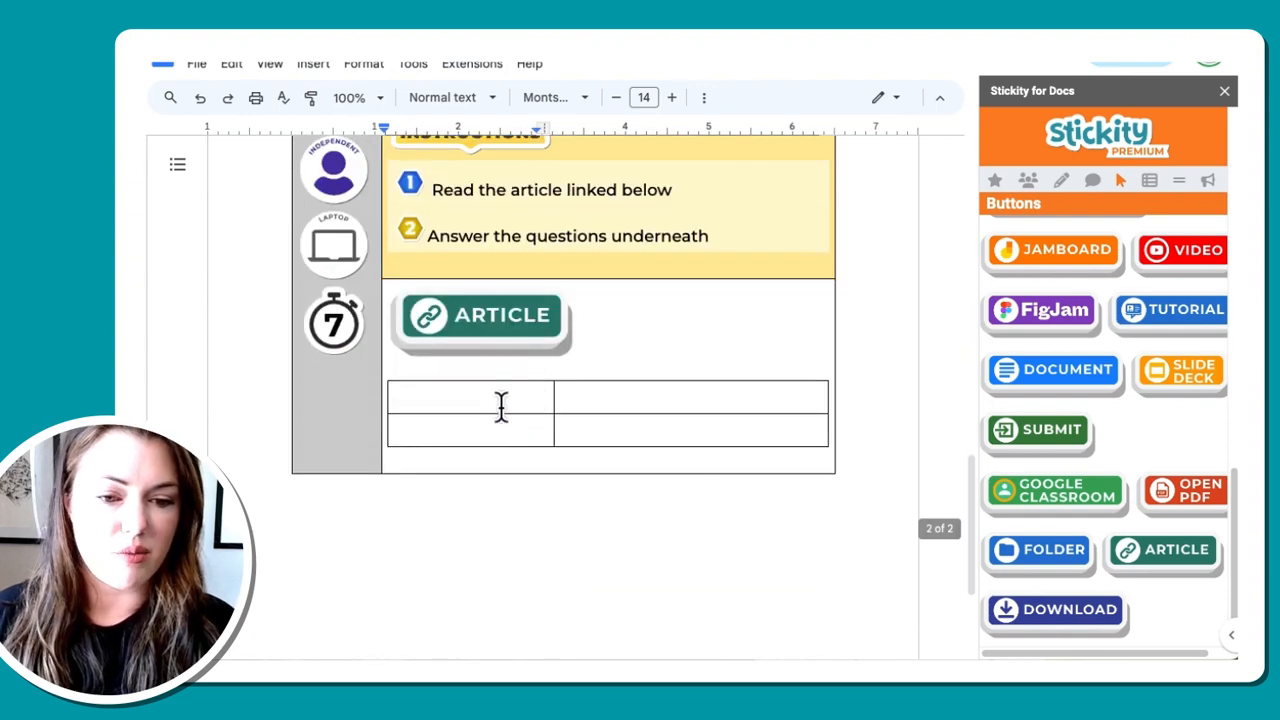
{"action": "type", "text": "What problem was being solved? How was a prototype used in this scenario?"}
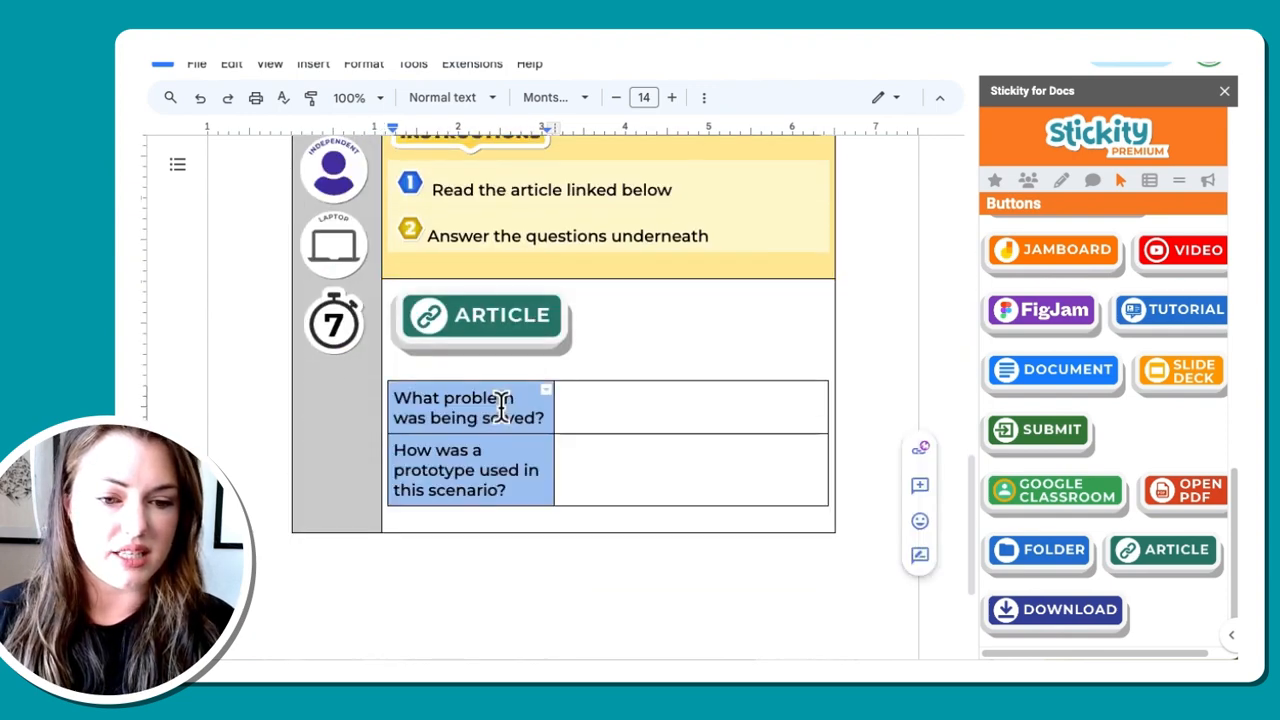
Step: Look at the background color choices for the first question cell
{"action": "left_click", "coordinate": [462, 400]}
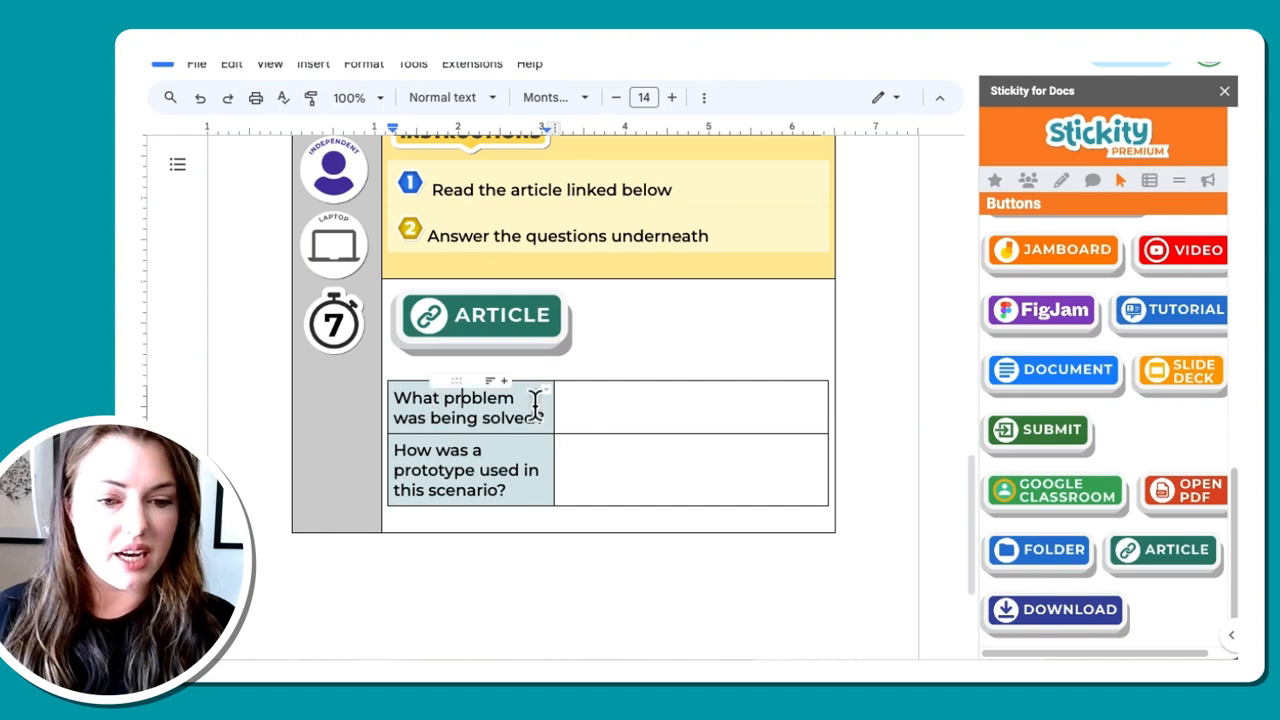
{"action": "left_click", "coordinate": [521, 400]}
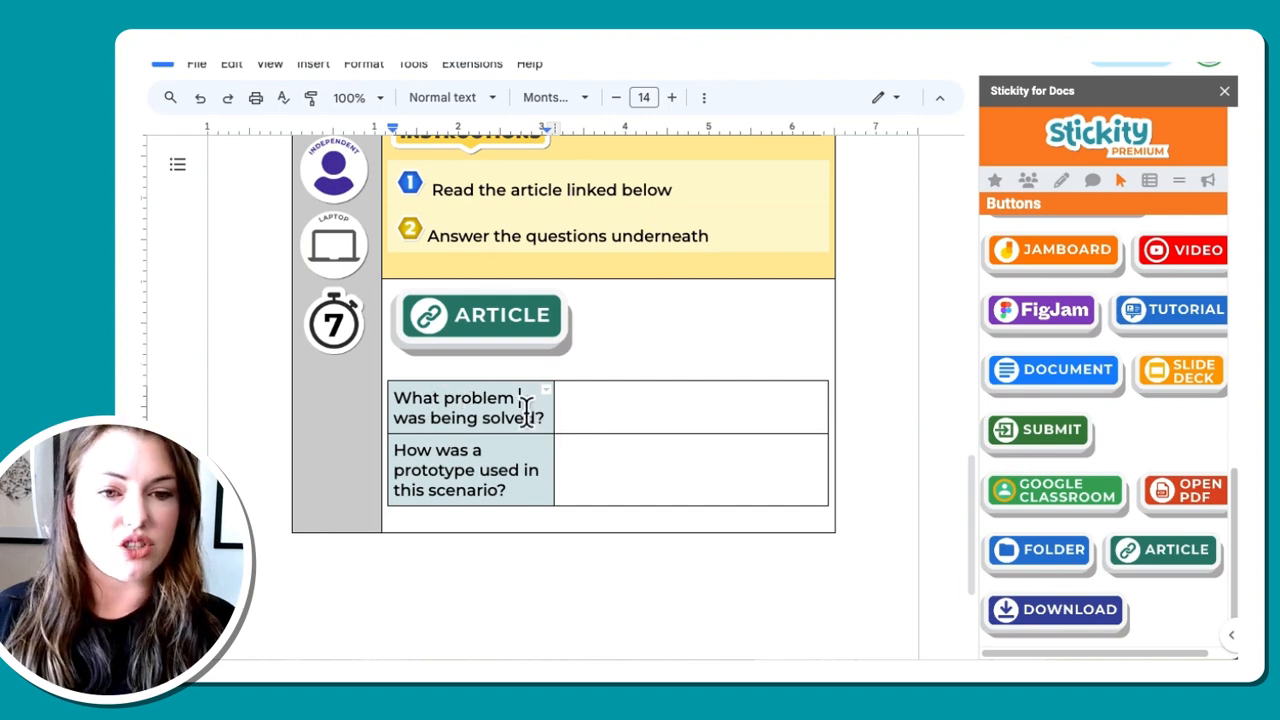
{"action": "left_click", "coordinate": [704, 97]}
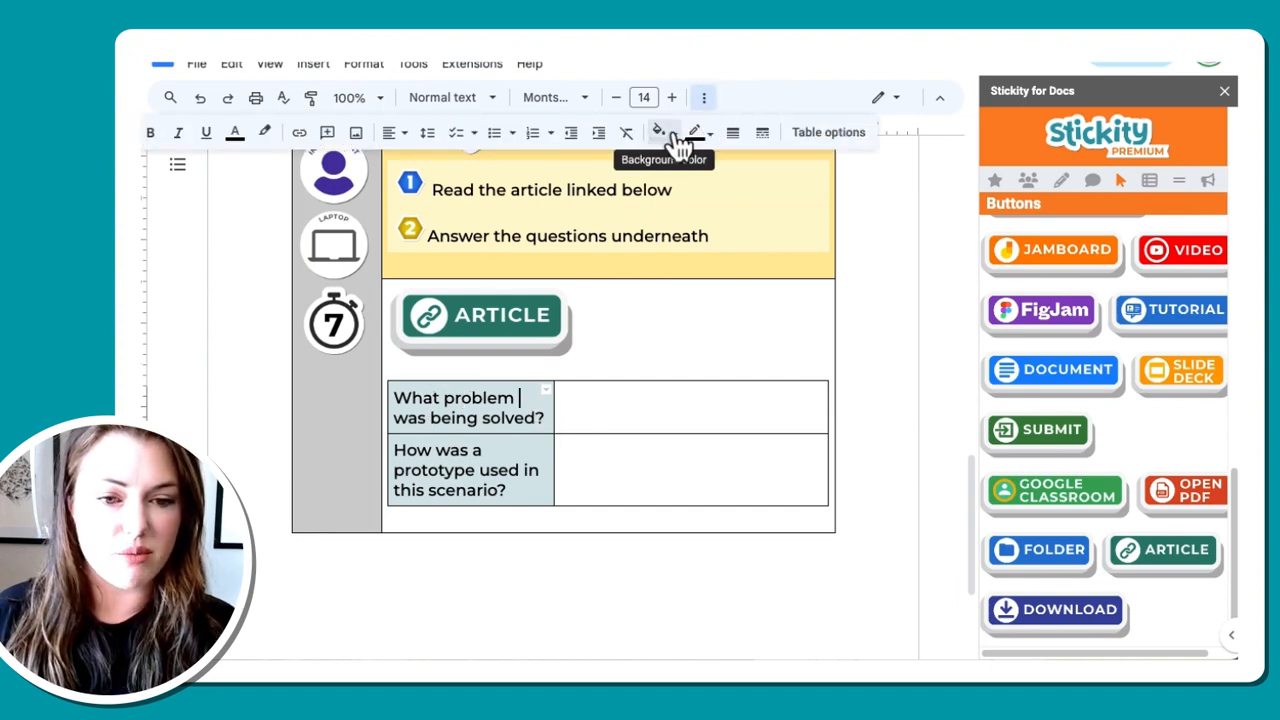
{"action": "left_click", "coordinate": [664, 135]}
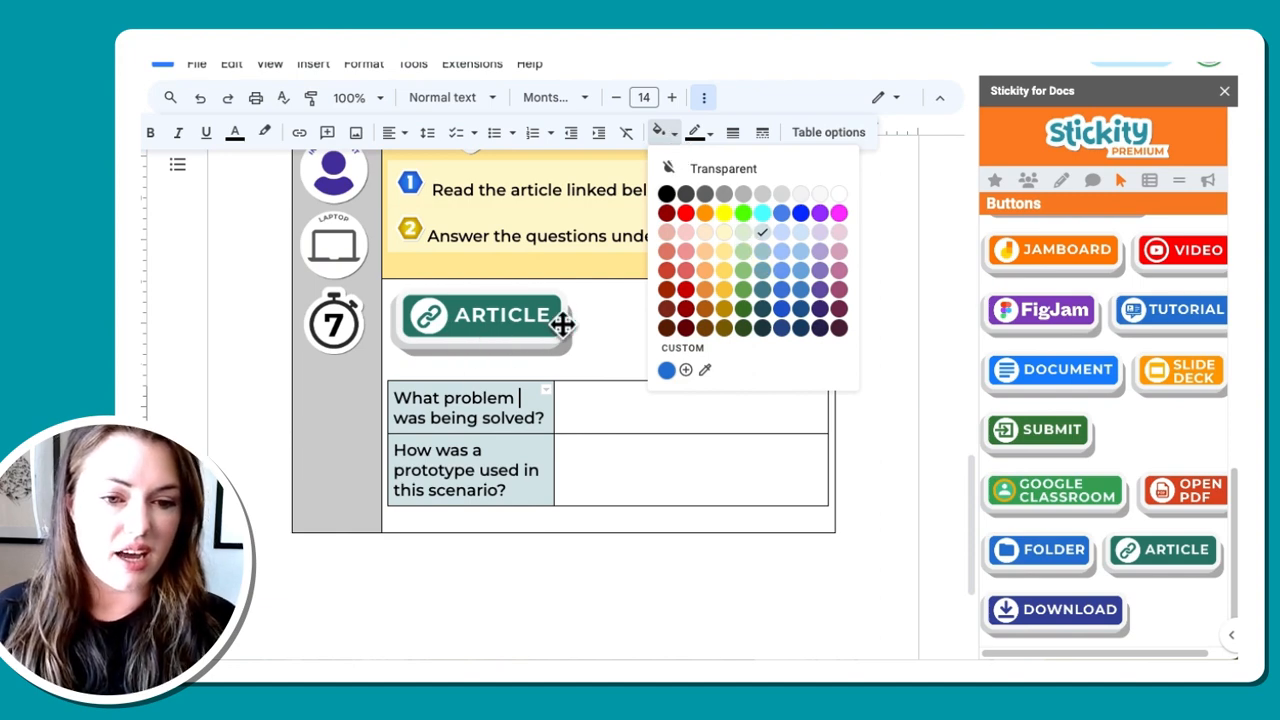
Step: Insert the gray TYPE HERE sticker from Content Support into the answer cell beside the first question
{"action": "left_click", "coordinate": [580, 418]}
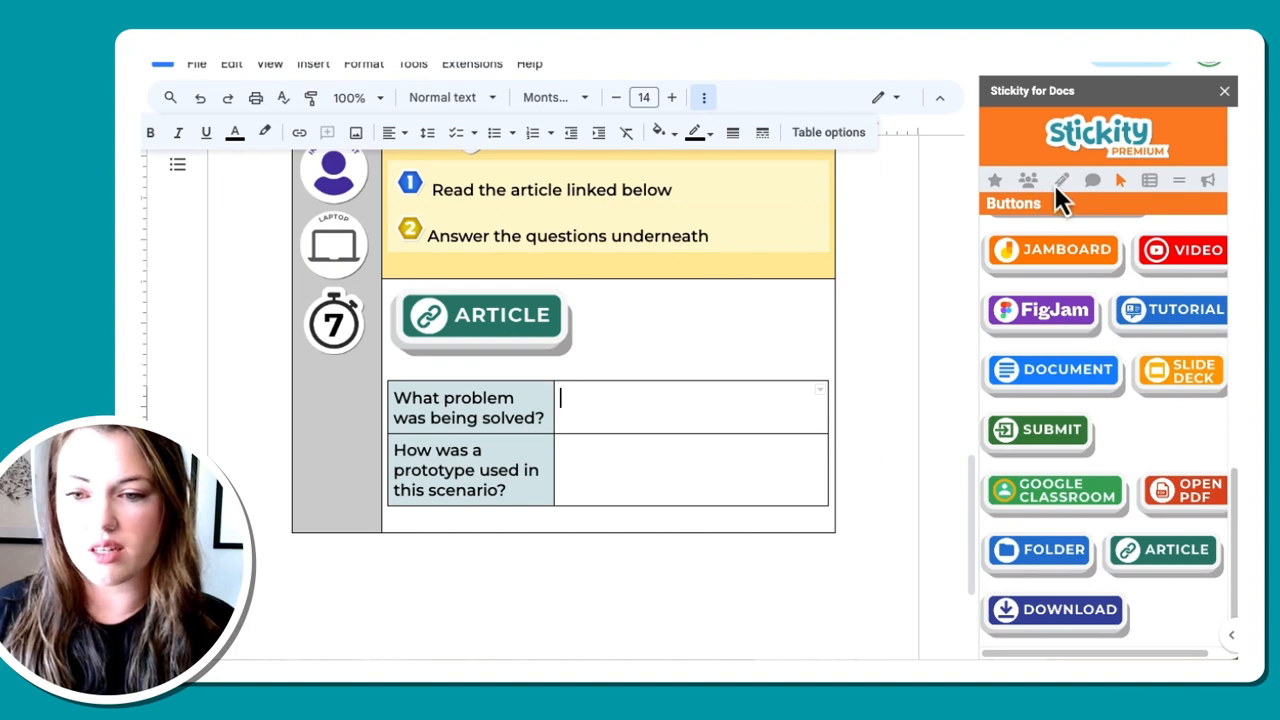
{"action": "left_click", "coordinate": [1058, 183]}
{"action": "scroll", "coordinate": [1120, 368], "scroll_direction": "down", "scroll_amount": 3}
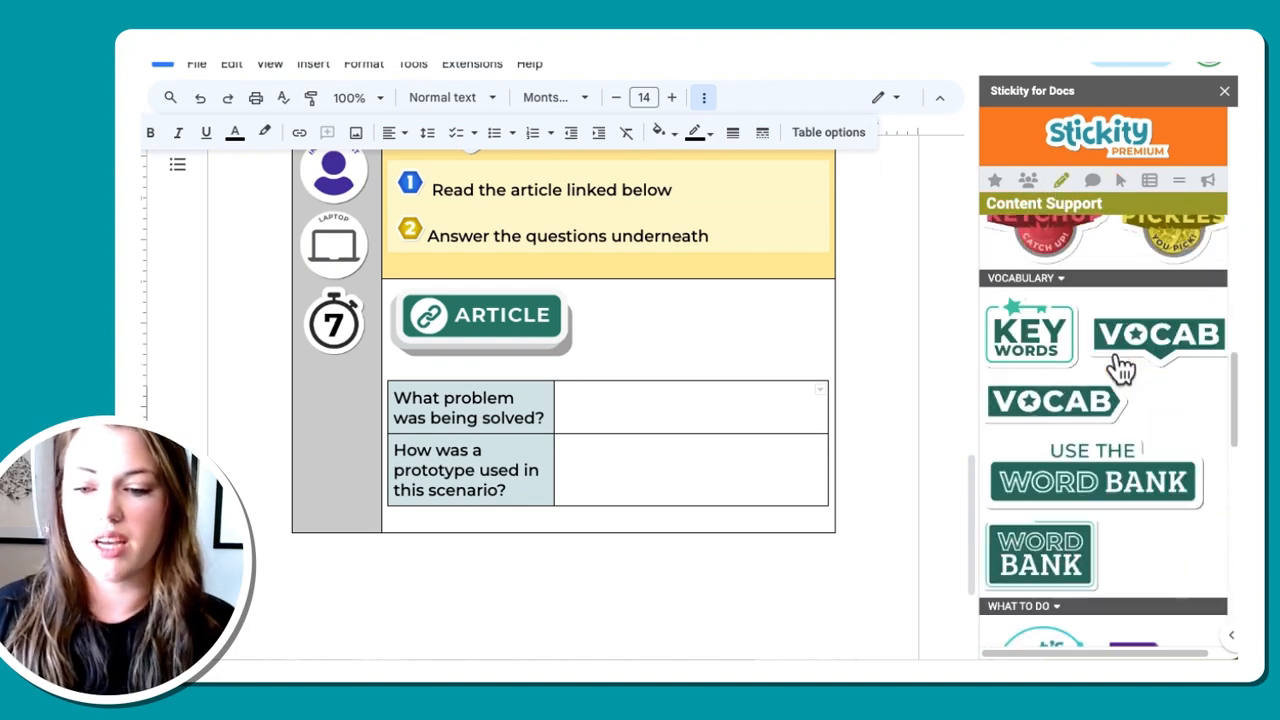
{"action": "scroll", "coordinate": [1120, 368], "scroll_direction": "down", "scroll_amount": 10}
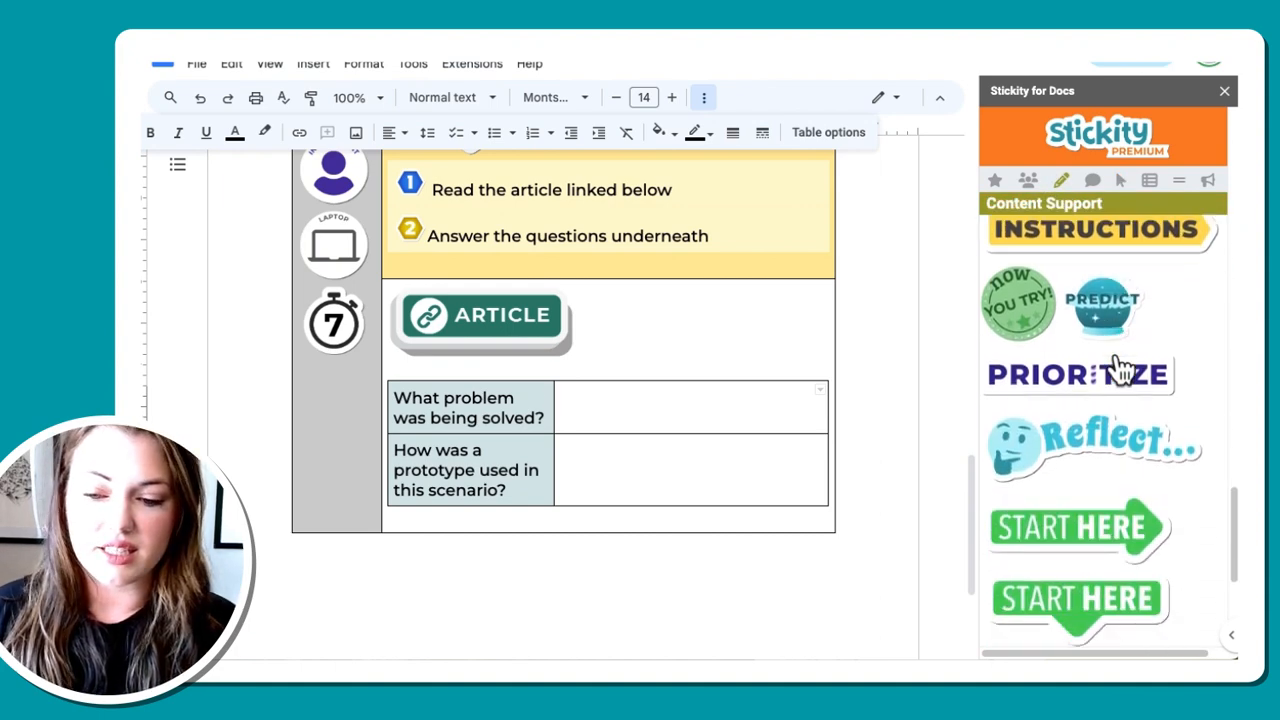
{"action": "scroll", "coordinate": [1120, 368], "scroll_direction": "down", "scroll_amount": 7}
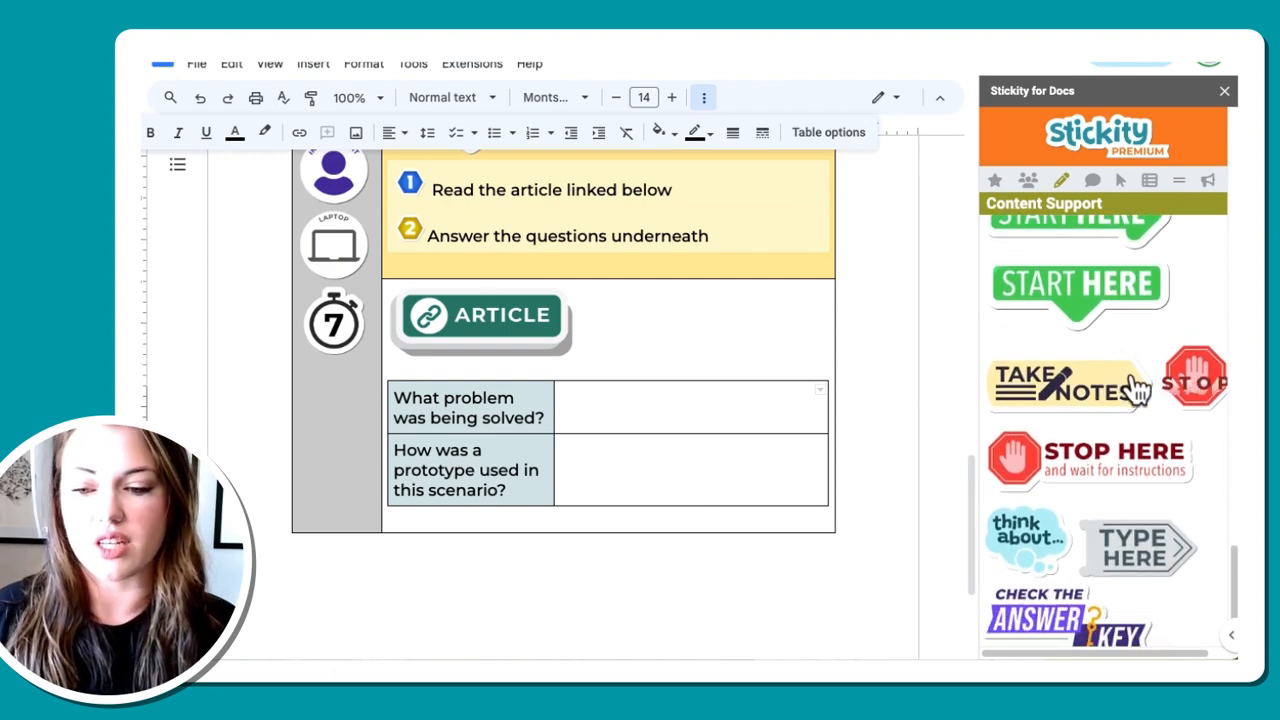
{"action": "double_click", "coordinate": [695, 416]}
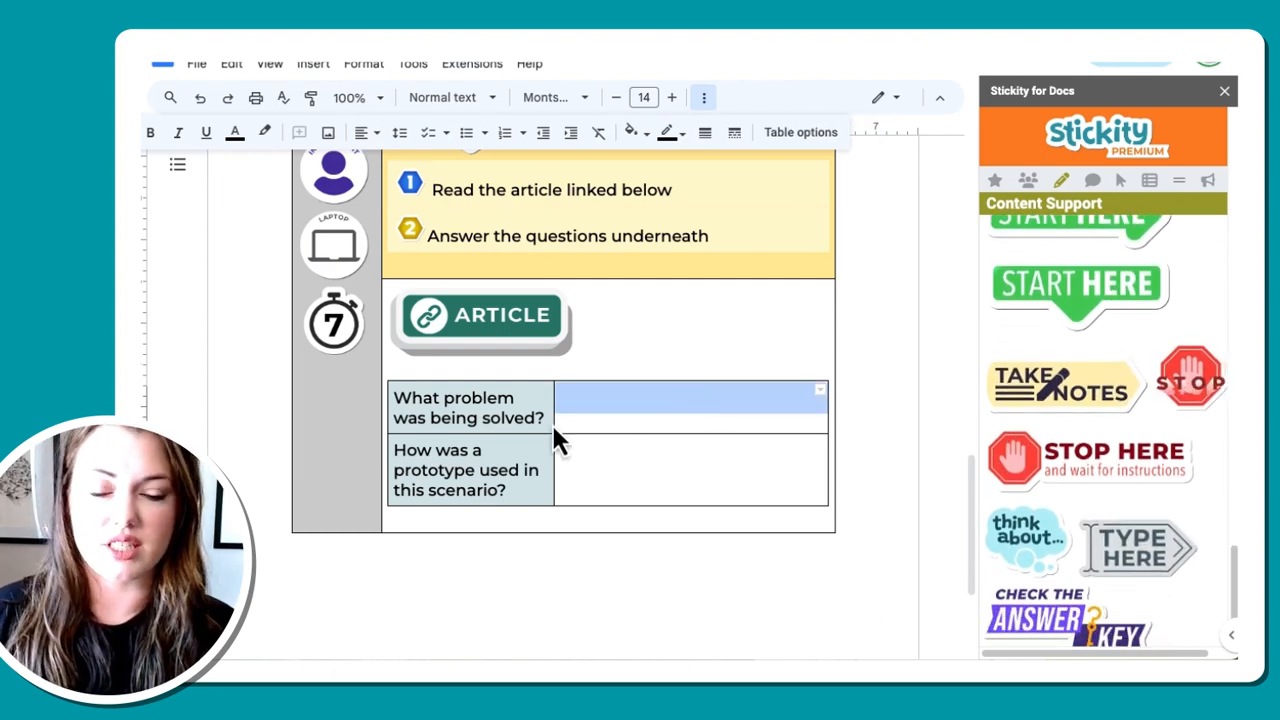
{"action": "left_click", "coordinate": [584, 401]}
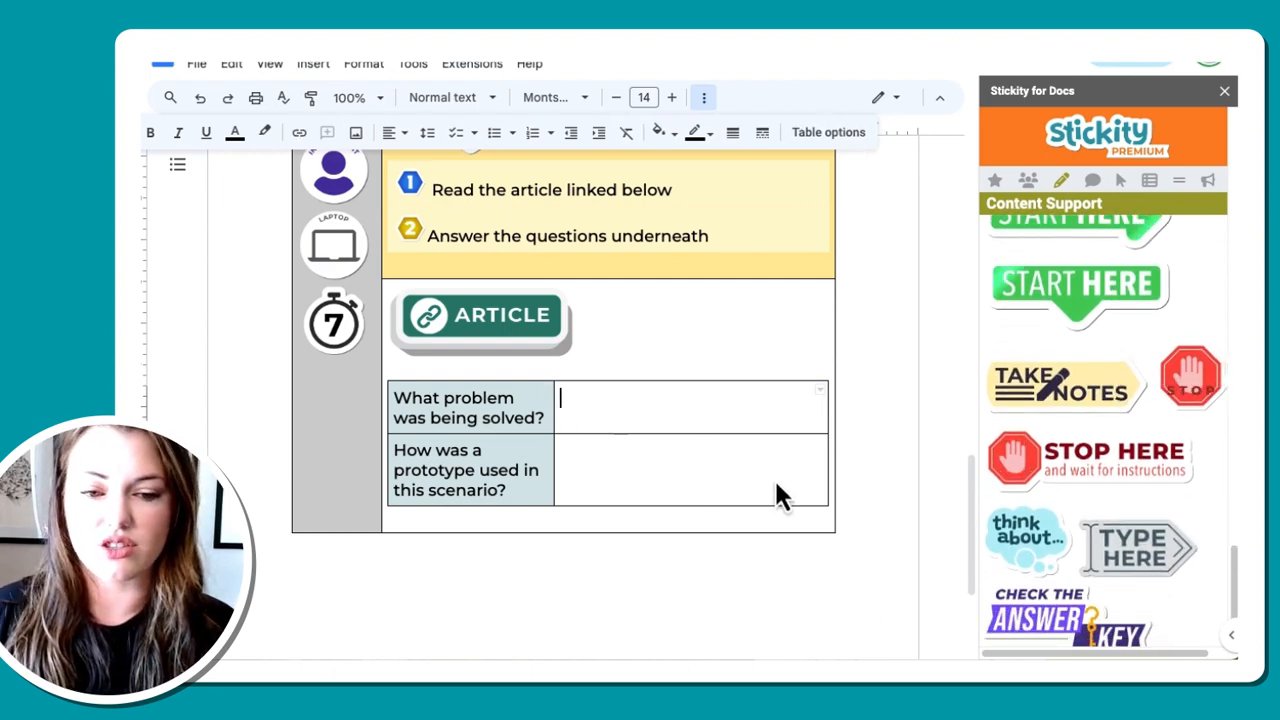
{"action": "left_click", "coordinate": [1152, 570]}
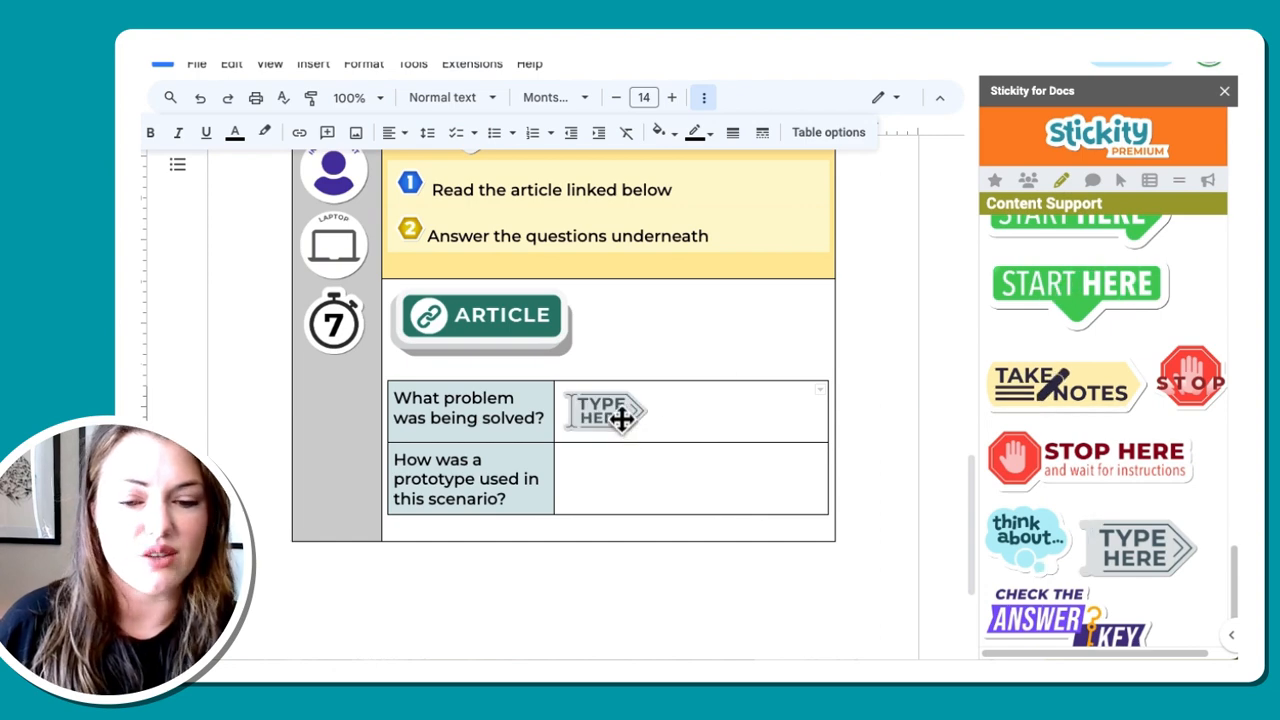
Step: Shrink the TYPE HERE sticker to about 0.6 inch wide and put a copy in the answer cell beside the second question
{"action": "left_click", "coordinate": [644, 432]}
{"action": "left_click", "coordinate": [648, 433]}
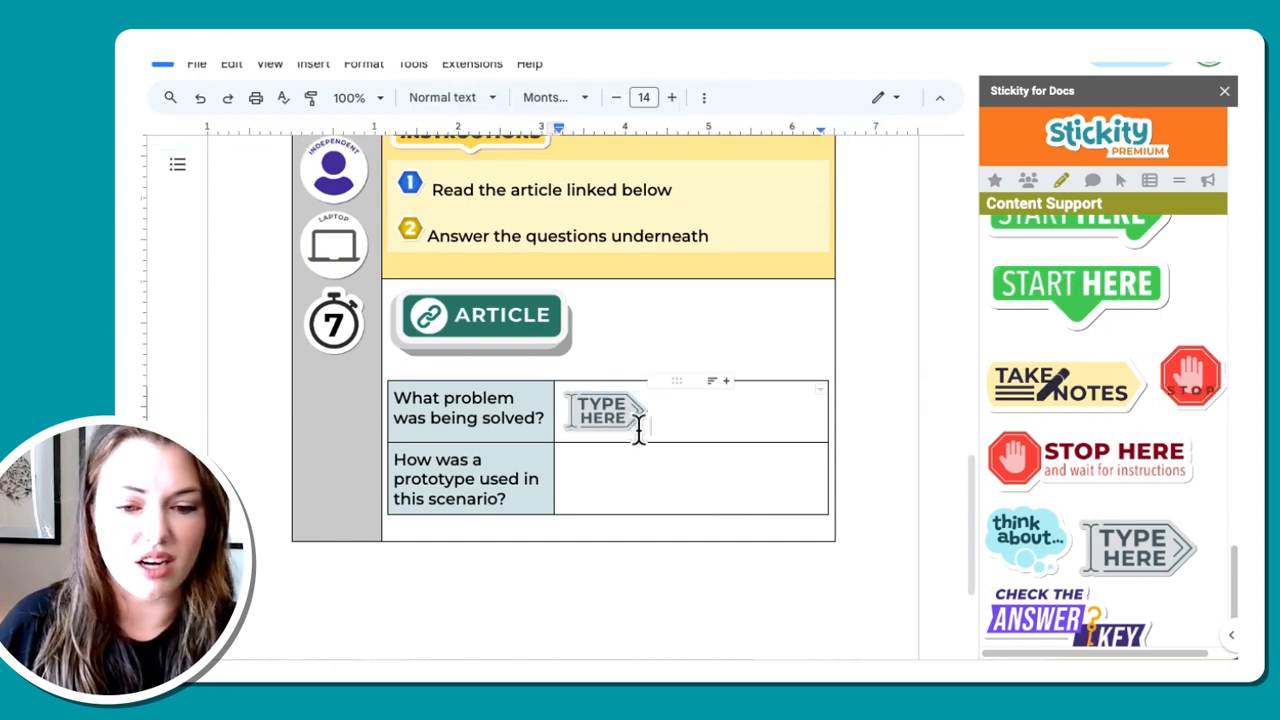
{"action": "left_click", "coordinate": [638, 427]}
{"action": "left_click_drag", "start_coordinate": [655, 447], "coordinate": [611, 419]}
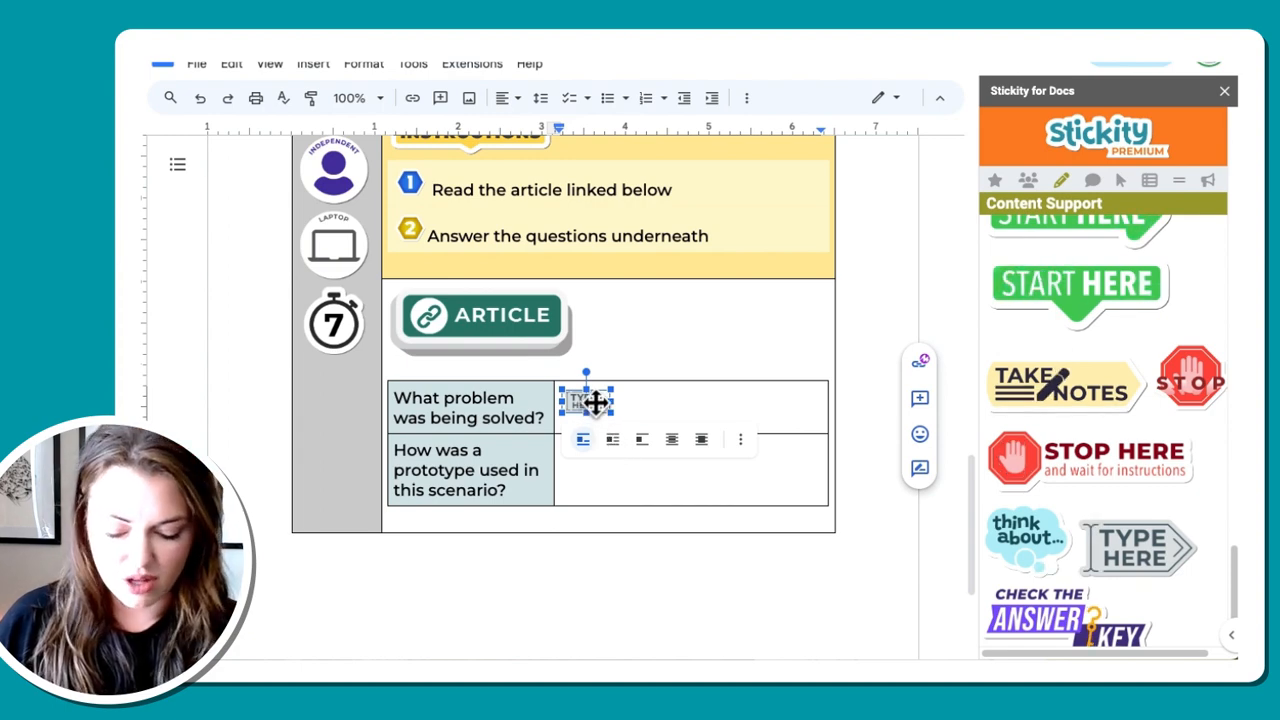
{"action": "left_click", "coordinate": [600, 486]}
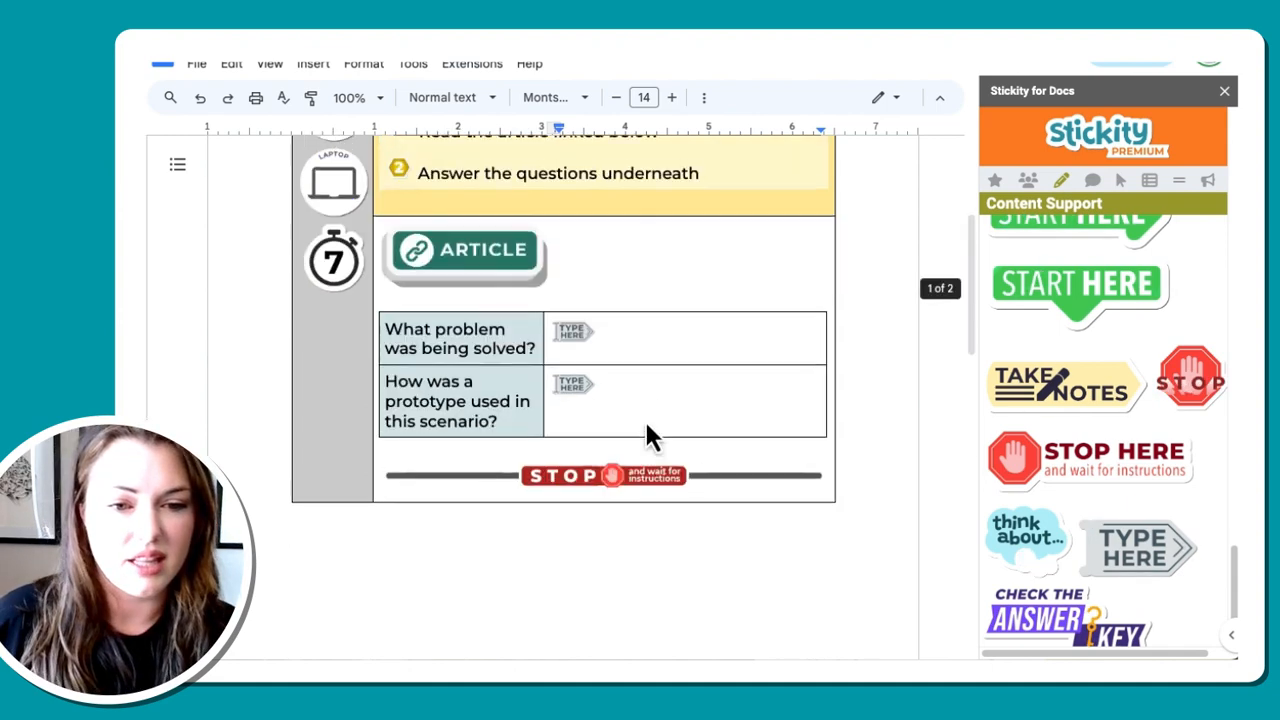
Step: Compare with the finished example and add a blank line below the question table, inside the outer table's cell
{"action": "scroll", "coordinate": [646, 421], "scroll_direction": "up", "scroll_amount": 2}
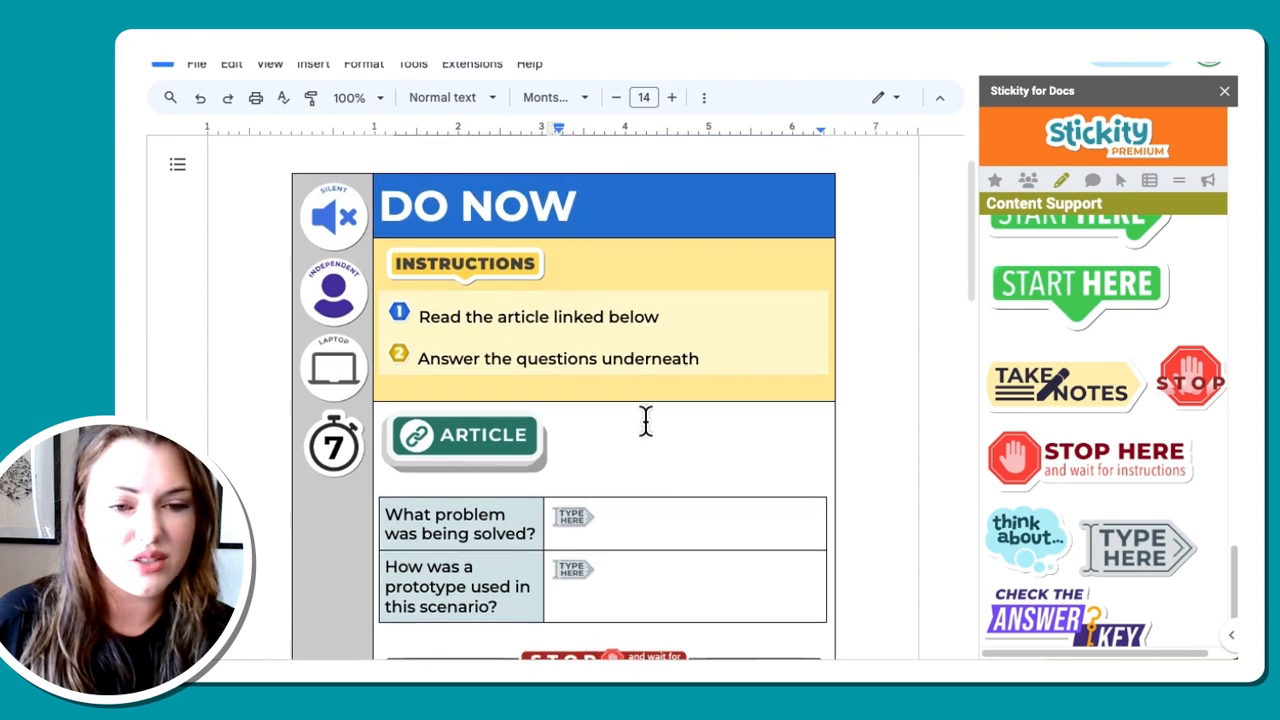
{"action": "scroll", "coordinate": [646, 421], "scroll_direction": "down", "scroll_amount": 1}
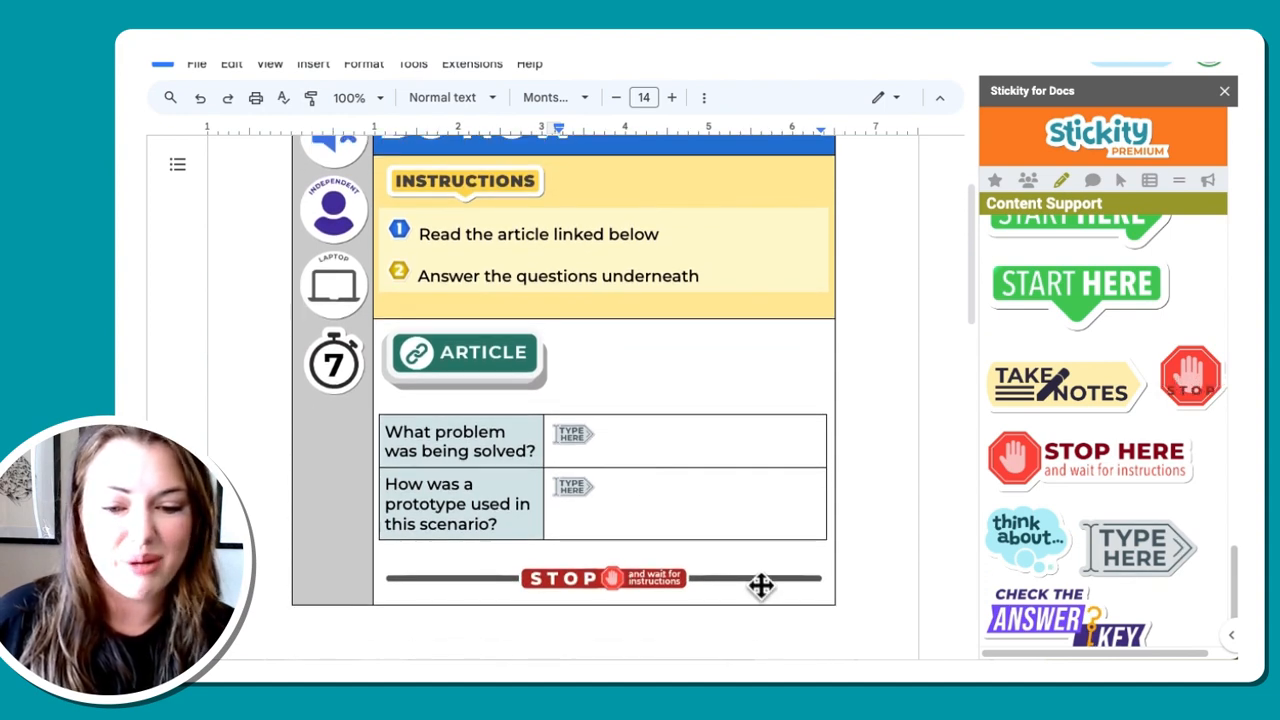
{"action": "scroll", "coordinate": [760, 586], "scroll_direction": "down", "scroll_amount": 4}
{"action": "scroll", "coordinate": [760, 586], "scroll_direction": "down", "scroll_amount": 5}
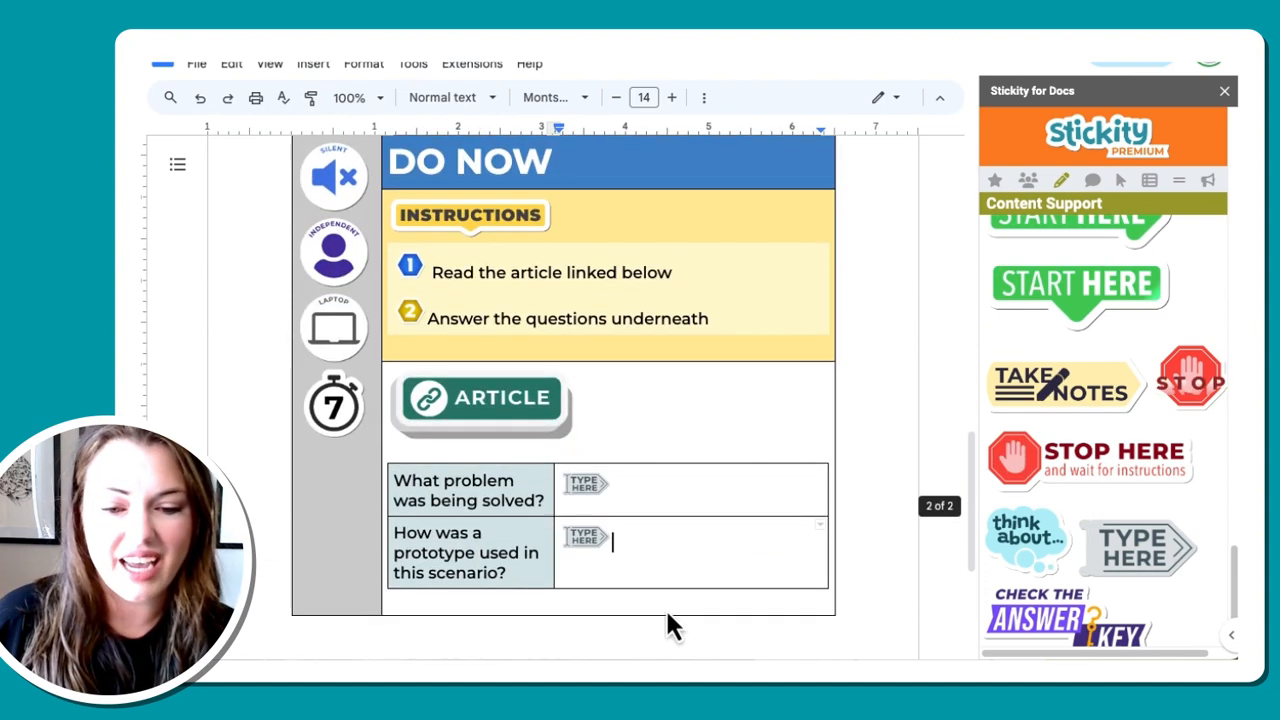
{"action": "left_click", "coordinate": [664, 610]}
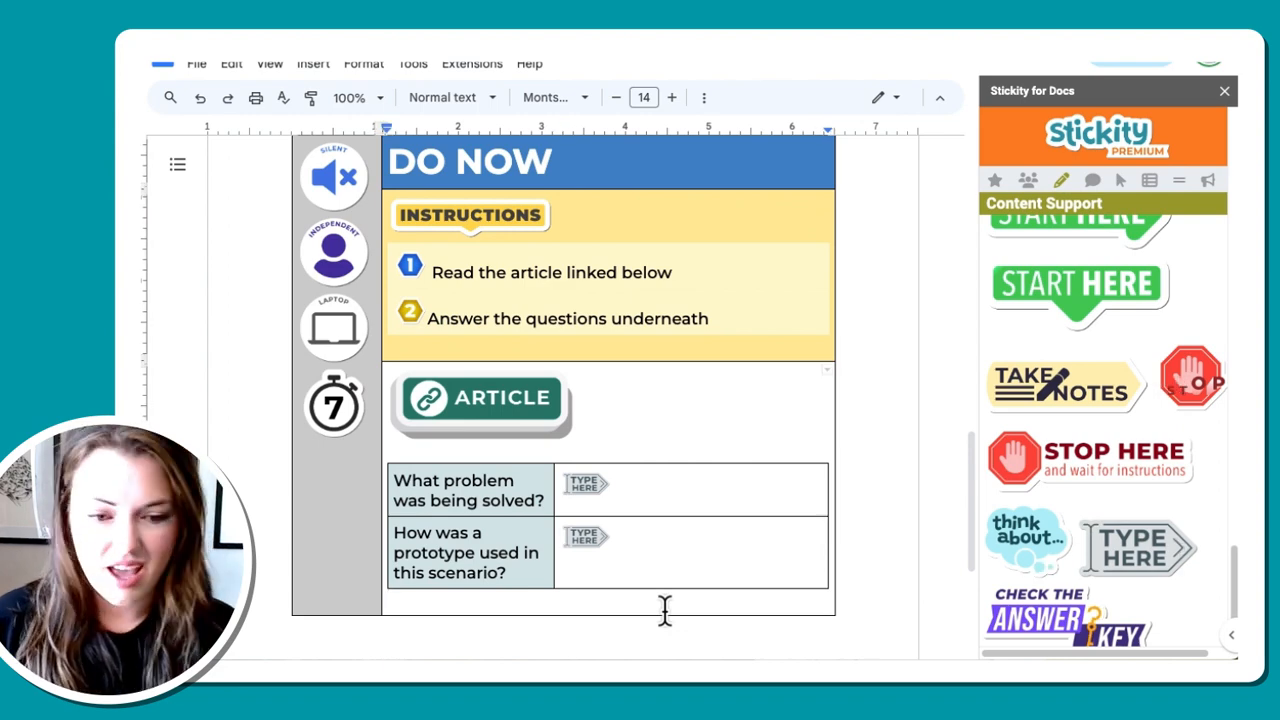
{"action": "key", "text": "Return"}
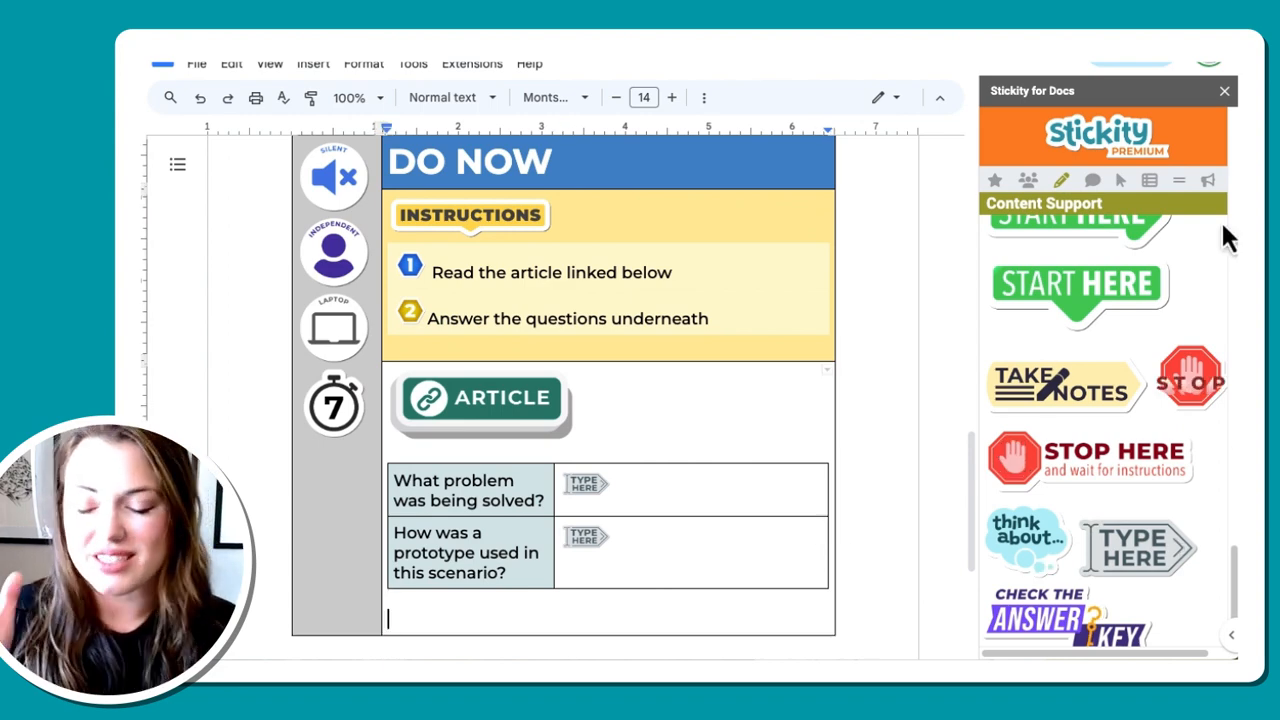
Step: Insert the "STOP and wait for instructions" line from Borders on the blank line below the question table
{"action": "left_click", "coordinate": [1178, 184]}
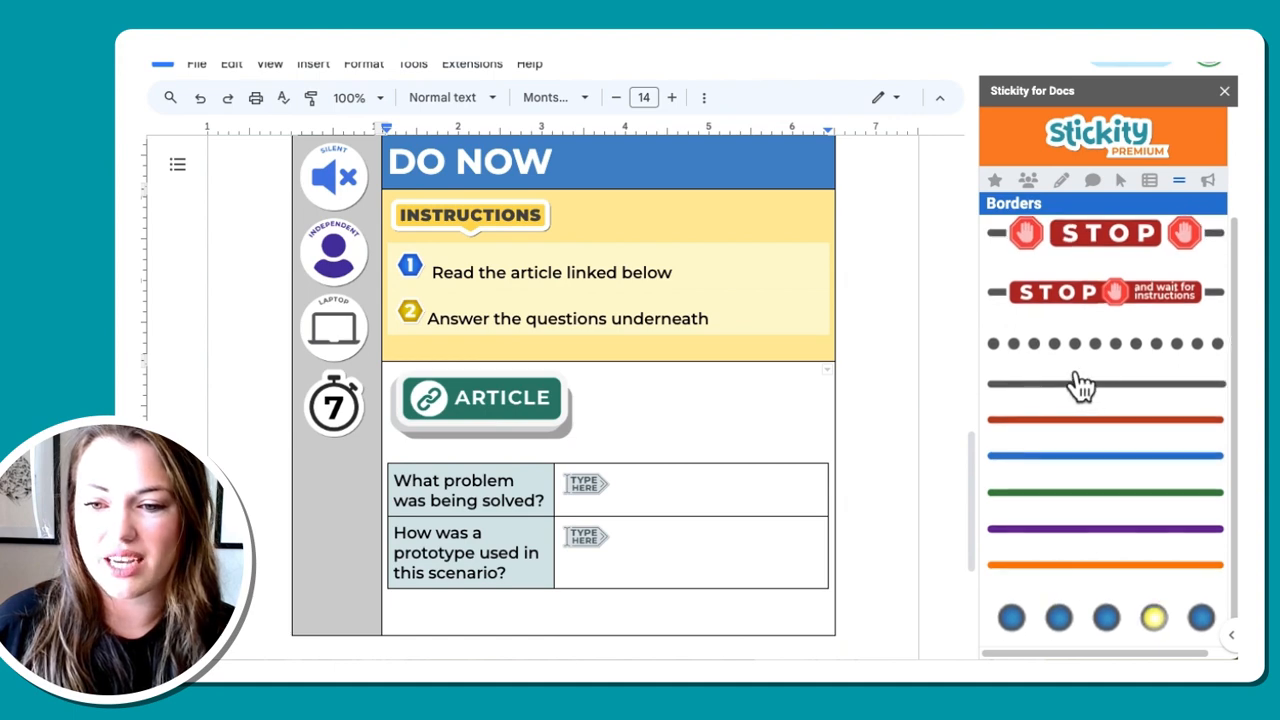
{"action": "scroll", "coordinate": [1080, 385], "scroll_direction": "up", "scroll_amount": 2}
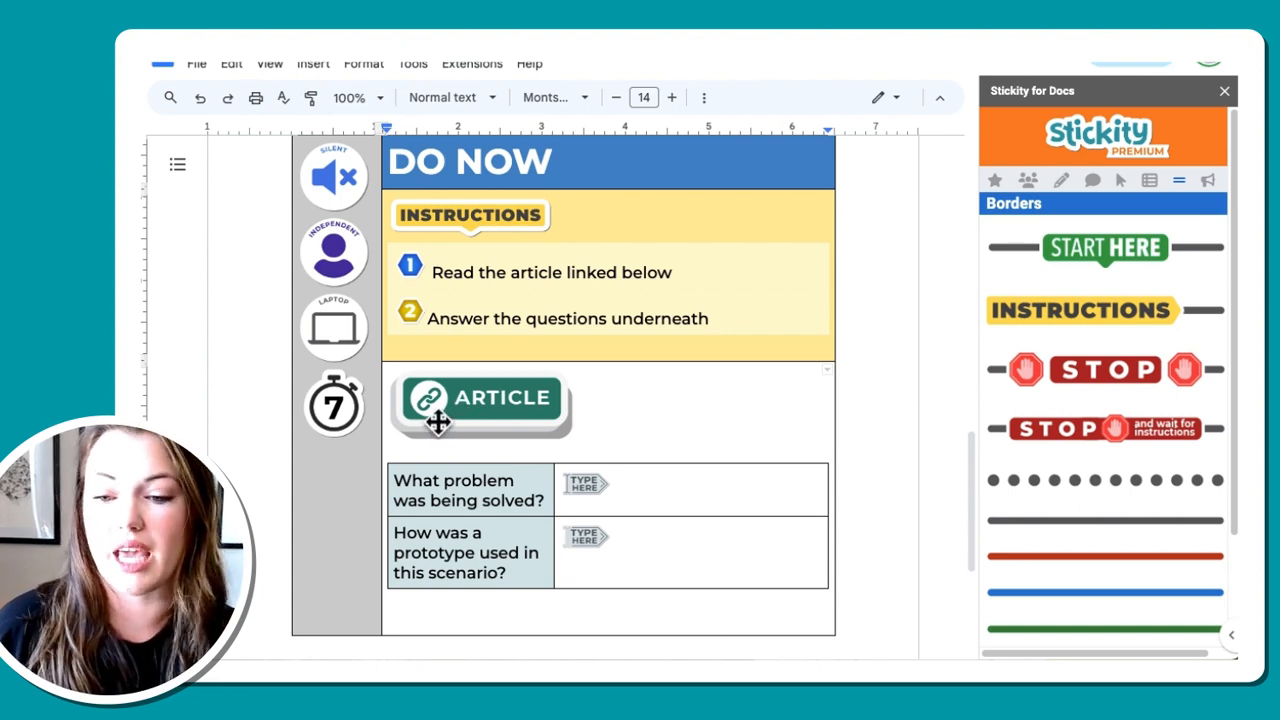
{"action": "scroll", "coordinate": [533, 535], "scroll_direction": "down", "scroll_amount": 2}
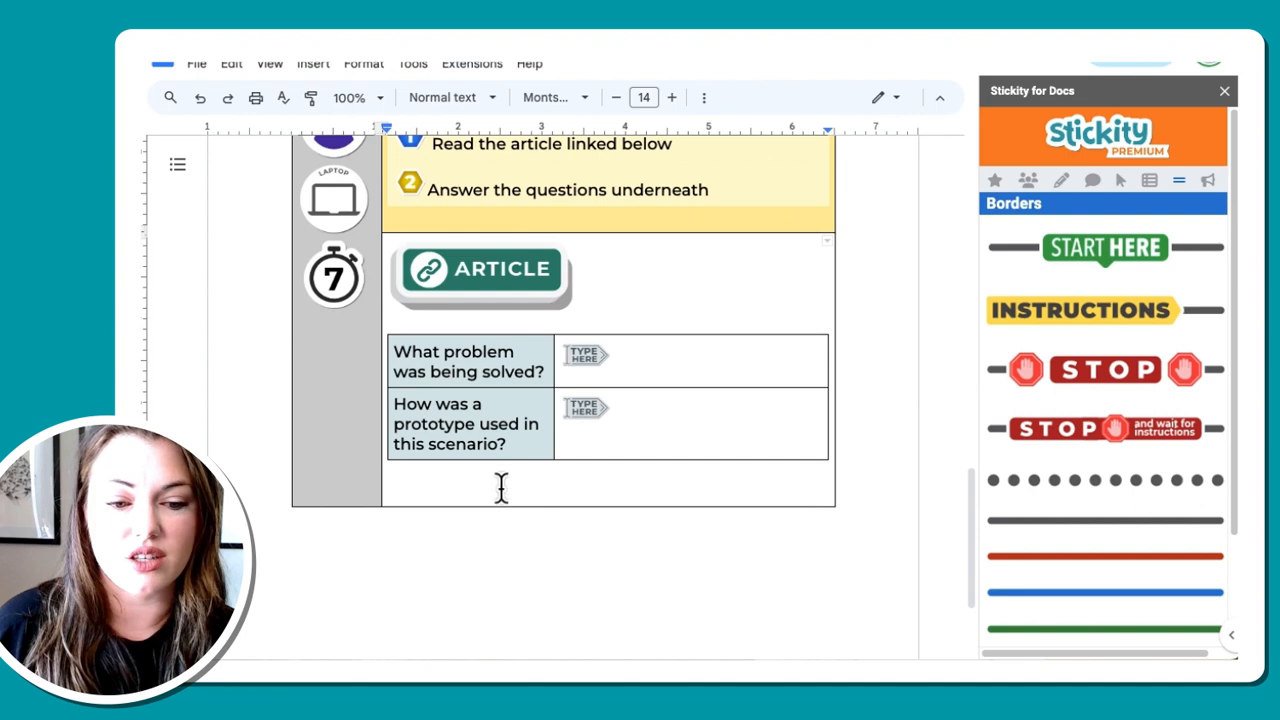
{"action": "left_click", "coordinate": [1140, 453]}
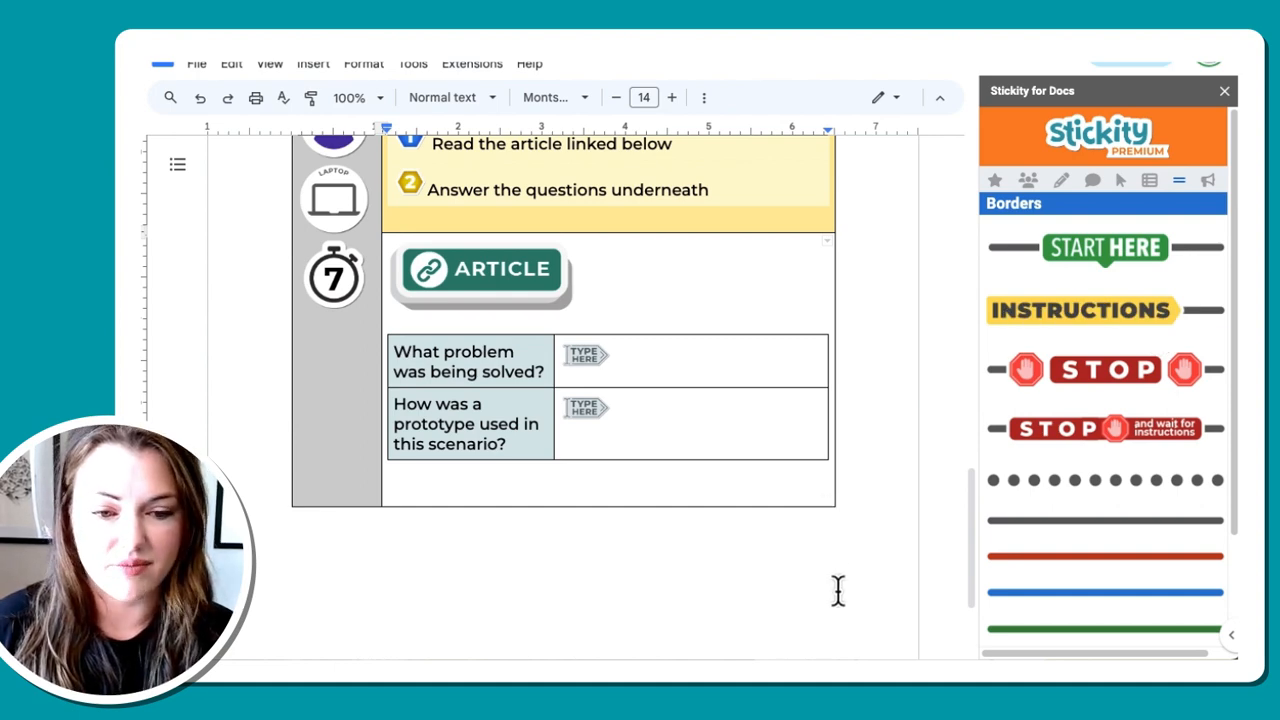
{"action": "left_click", "coordinate": [766, 455]}
{"action": "scroll", "coordinate": [589, 457], "scroll_direction": "up", "scroll_amount": 3}
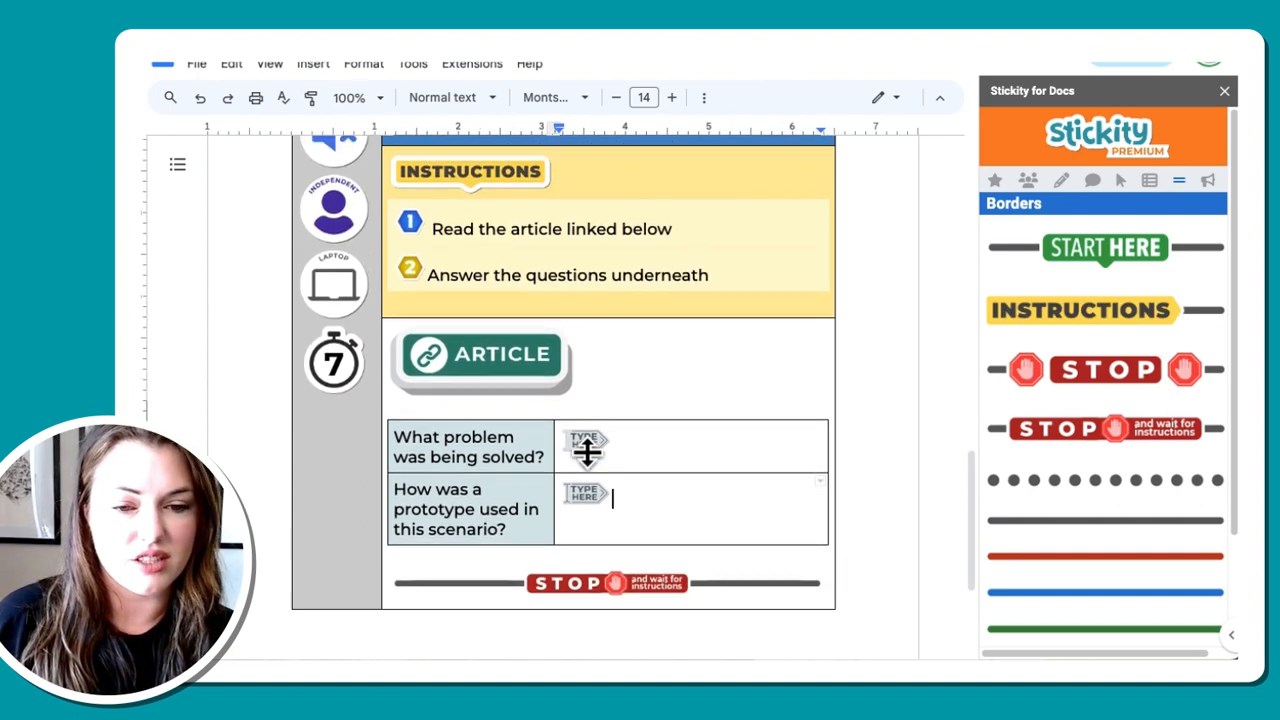